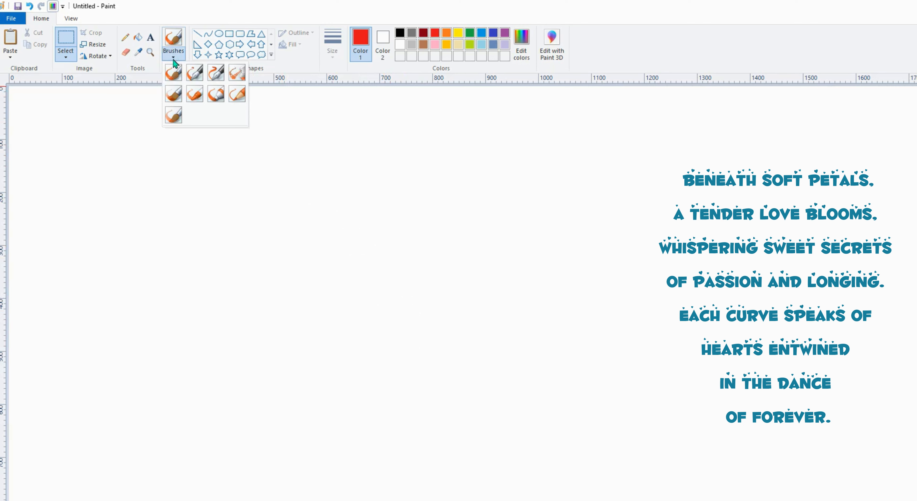
Step: Set up the basic brush with the thinnest size and a dark green colour (Red 19, Green 100, Blue 44)
left_click(174, 73)
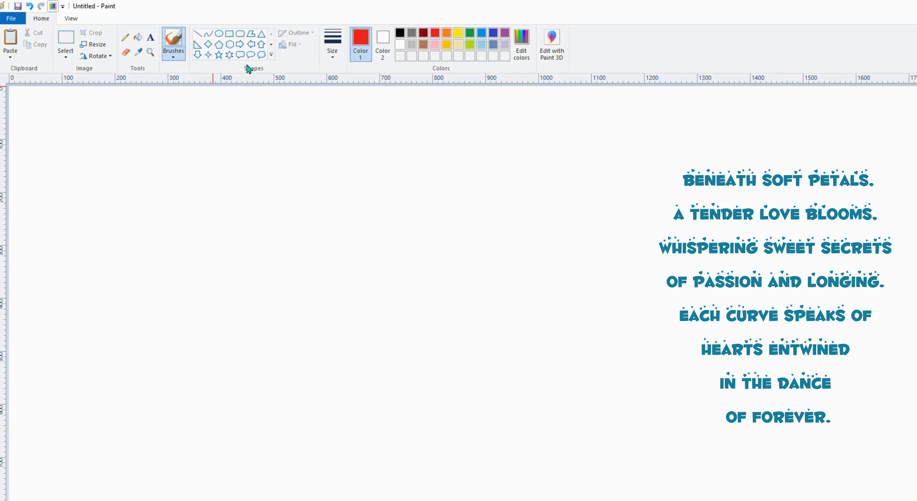
left_click(339, 47)
left_click(337, 75)
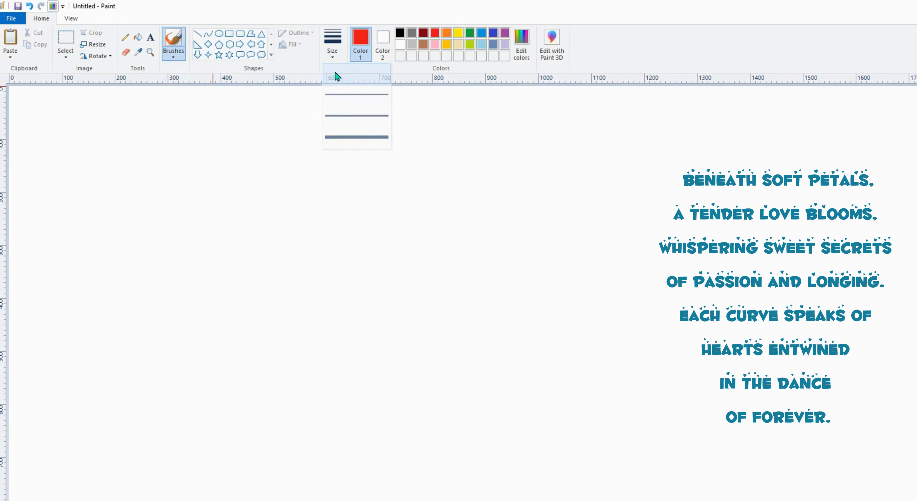
left_click(470, 34)
left_click(521, 41)
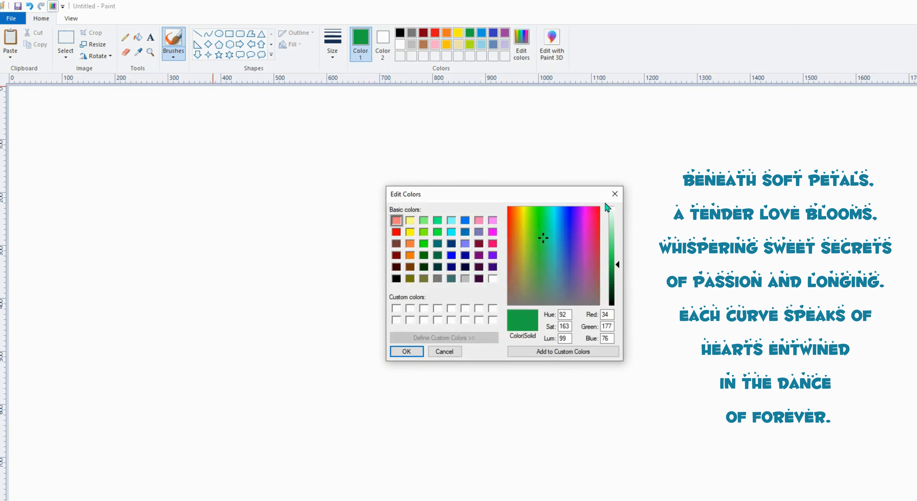
left_click_drag(617, 271, 617, 288)
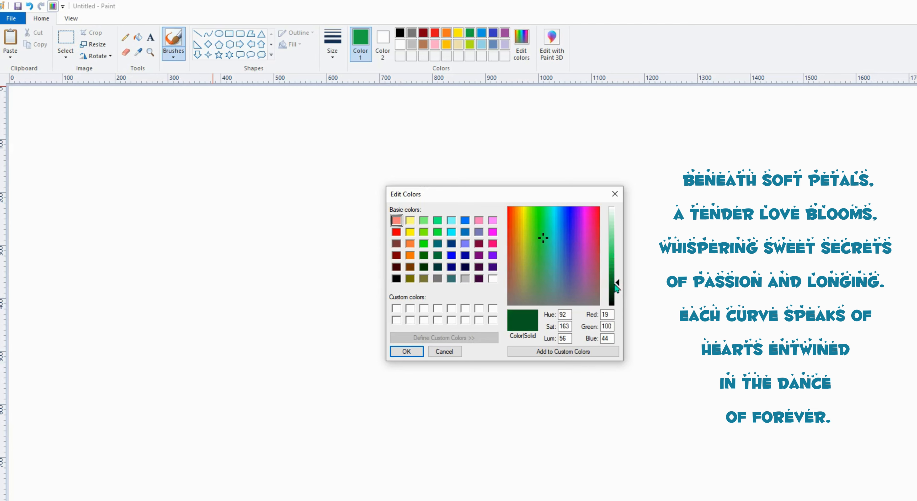
left_click(406, 352)
Step: Sketch two freehand leaf outlines, a large one at the lower left and another at the upper right of the drawing
mouse_move(377, 350)
left_mouse_down()
mouse_move(323, 340)
mouse_move(284, 346)
mouse_move(270, 365)
mouse_move(276, 428)
mouse_move(258, 433)
mouse_move(437, 321)
left_mouse_up()
left_click_drag(430, 362, 327, 414)
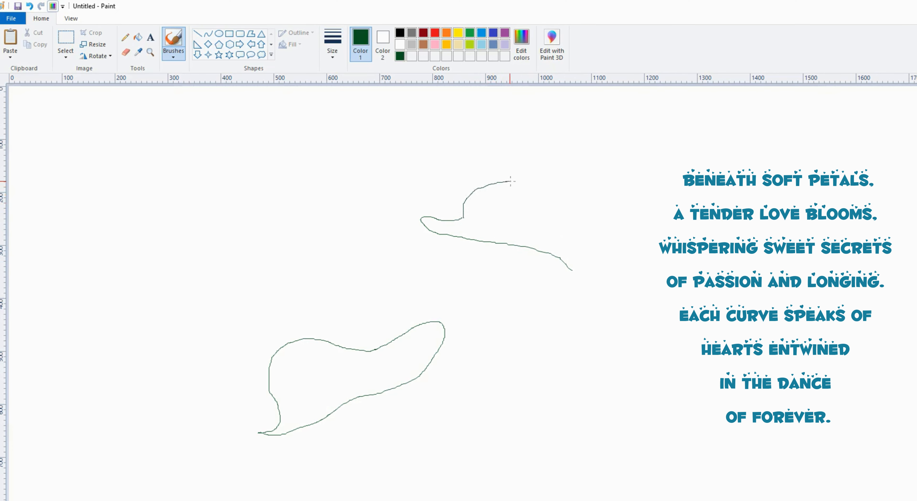
mouse_move(510, 180)
left_mouse_down()
mouse_move(556, 195)
mouse_move(577, 230)
left_mouse_up()
left_click_drag(571, 269, 576, 274)
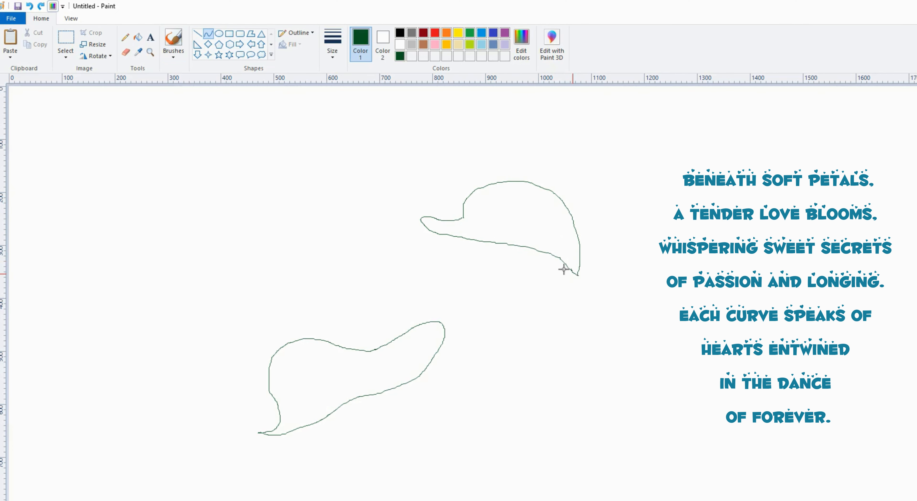
Step: Draw two thin, nearly parallel curves down from the lower leaf to form the lower part of the stem
left_click(209, 34)
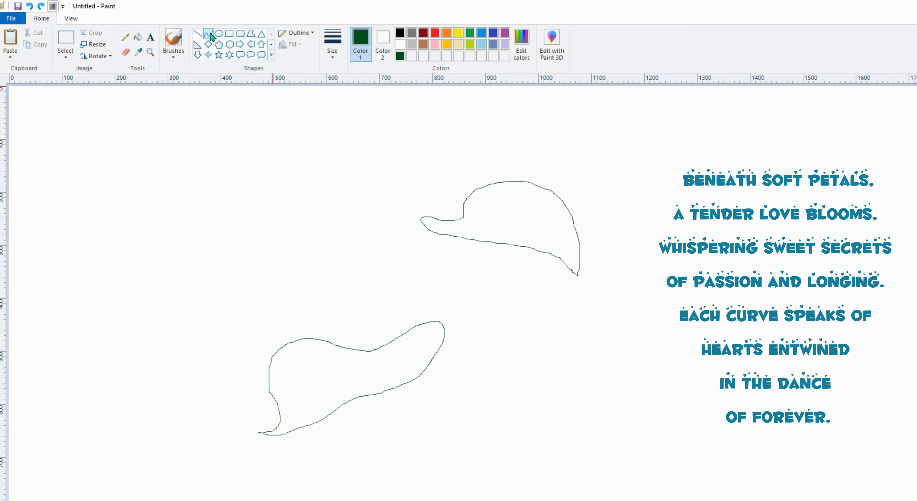
left_click(333, 42)
left_click(350, 86)
left_click_drag(407, 493, 407, 383)
left_click_drag(410, 489, 410, 414)
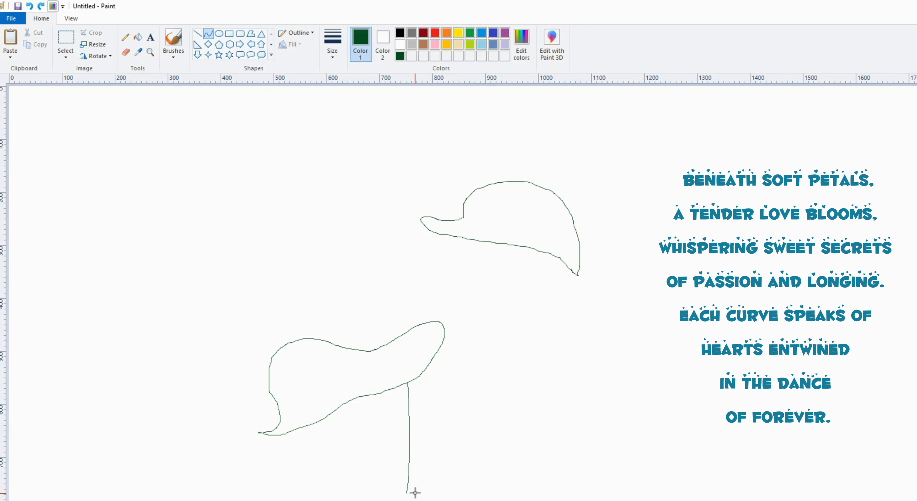
left_click_drag(415, 492, 413, 379)
left_click_drag(420, 475, 418, 473)
left_click(417, 465)
Step: Extend the stem above the lower leaf with two thin, slightly bent parallel curves
left_click_drag(403, 334, 407, 163)
left_click_drag(404, 327, 401, 280)
left_click(401, 230)
left_click_drag(410, 329, 409, 240)
Step: Draw curved stalks joining the lower leaf and the upper-right leaf to the main stem
mouse_move(357, 397)
left_mouse_down()
mouse_move(390, 463)
mouse_move(362, 403)
mouse_move(373, 409)
mouse_move(400, 491)
left_mouse_up()
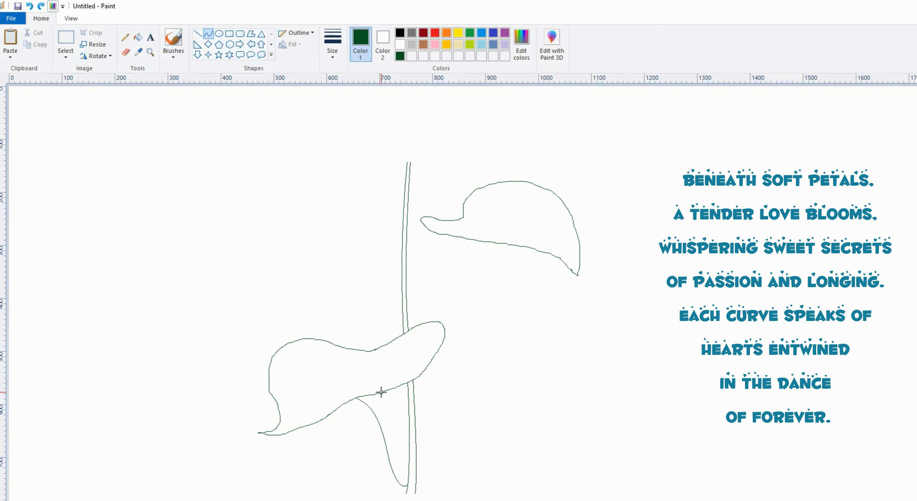
left_click_drag(382, 392, 399, 481)
left_click_drag(463, 237, 409, 321)
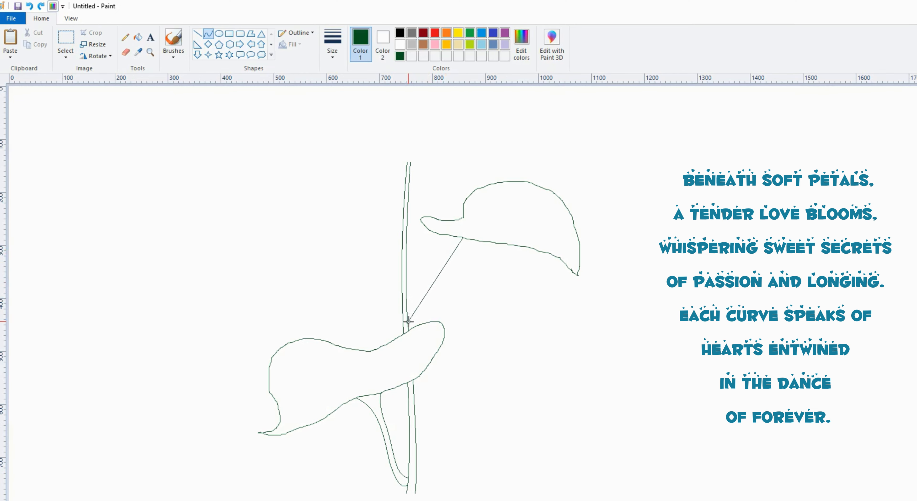
left_click_drag(461, 246, 423, 293)
Step: Draw a third pointed leaf across the middle of the stem, with a curved stalk from its left tip, undoing a misplaced curve
left_click_drag(475, 249, 322, 270)
left_click_drag(390, 304, 387, 271)
left_click(364, 267)
left_click_drag(322, 270, 383, 274)
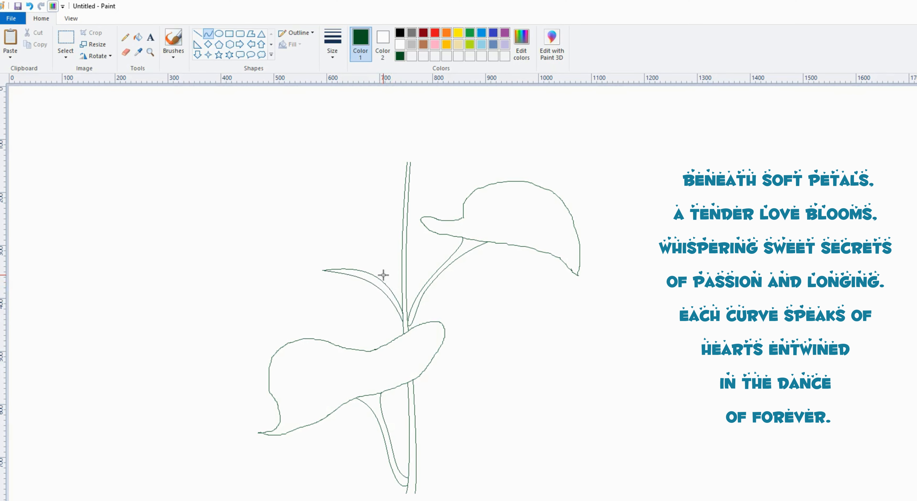
mouse_move(323, 270)
left_mouse_down()
mouse_move(399, 244)
mouse_move(344, 262)
mouse_move(373, 261)
mouse_move(379, 246)
mouse_move(432, 267)
mouse_move(415, 252)
mouse_move(445, 268)
mouse_move(475, 263)
mouse_move(439, 279)
mouse_move(496, 260)
mouse_move(419, 305)
mouse_move(426, 292)
left_mouse_up()
key("ctrl+z")
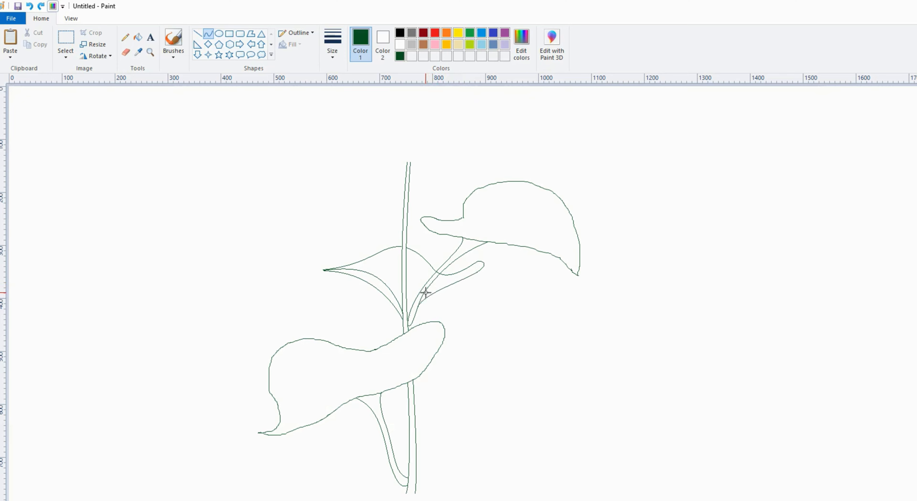
Step: Select the area around the uppermost part of the stem and delete it to make room for the flower
left_click(229, 34)
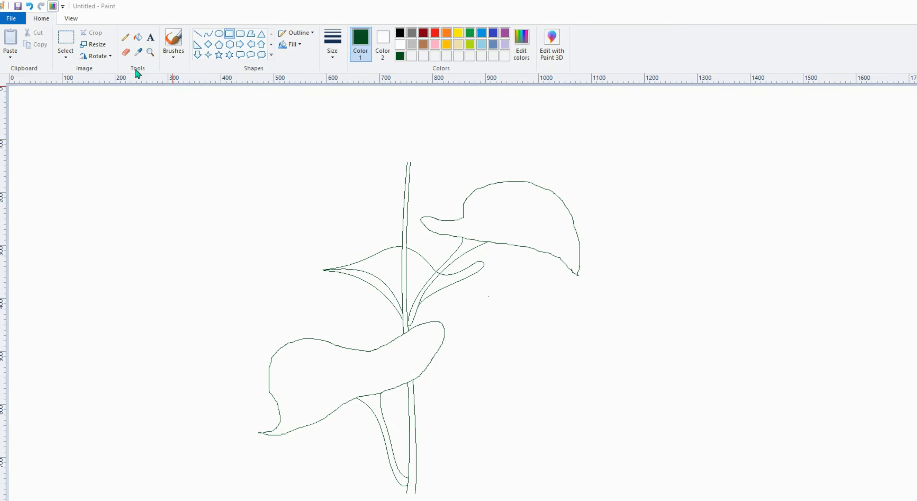
left_click(69, 43)
left_click_drag(335, 138, 415, 217)
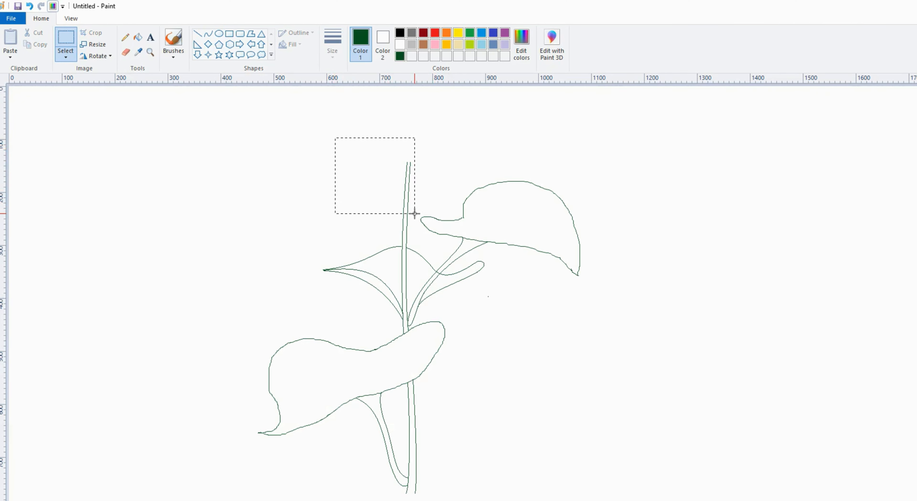
key("Delete")
Step: Sketch the flower's wavy petal outlines above the stem with the thinnest basic brush, joining them at the flower's centre
left_click(177, 55)
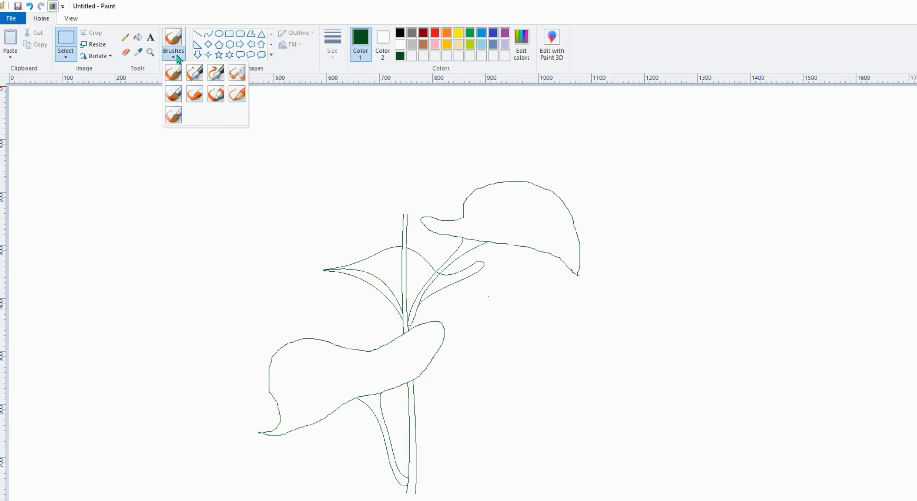
left_click(177, 72)
left_click(339, 41)
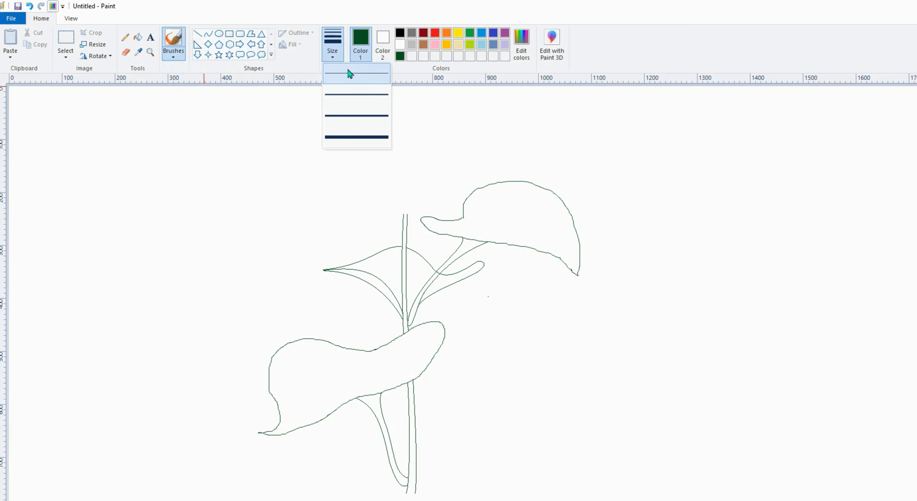
left_click(349, 74)
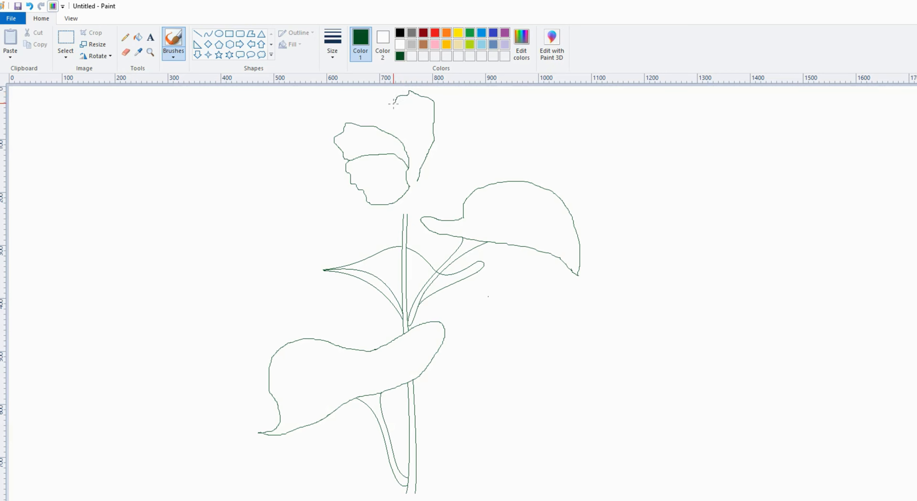
key("ctrl+z")
mouse_move(432, 144)
left_mouse_down()
mouse_move(452, 142)
mouse_move(475, 160)
left_mouse_up()
left_click_drag(497, 173, 431, 213)
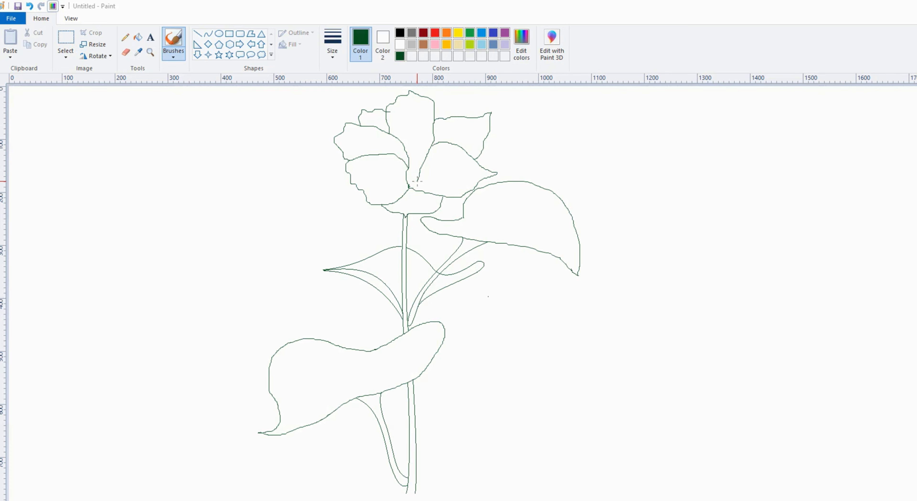
left_click_drag(418, 180, 414, 185)
Step: Draw curved veins with the Curve tool from the top petal's upper left edge down to the flower's centre
left_click(208, 33)
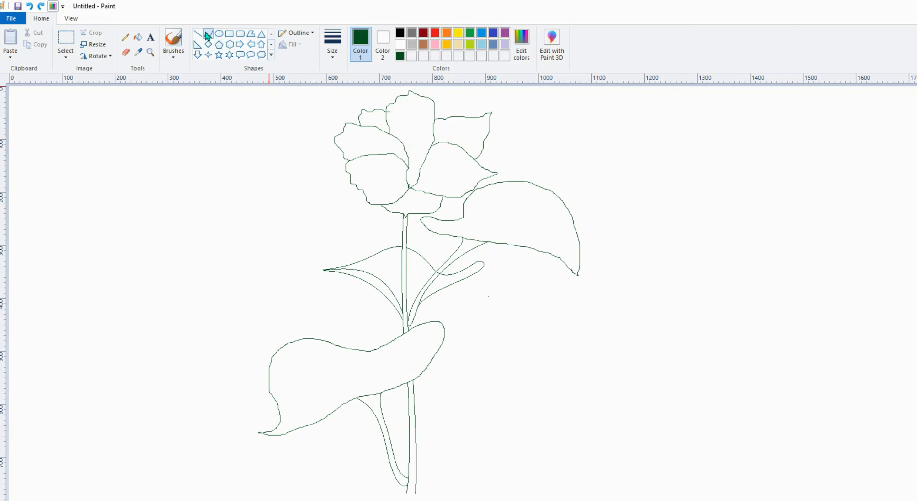
left_click_drag(396, 96, 410, 187)
mouse_move(402, 112)
left_mouse_down()
mouse_move(418, 130)
mouse_move(412, 164)
left_mouse_up()
mouse_move(401, 96)
left_mouse_down()
mouse_move(410, 187)
mouse_move(411, 137)
mouse_move(414, 166)
left_mouse_up()
Step: Draw curved veins through the right half of the top petal, converging at the flower's centre
left_click_drag(421, 96, 410, 187)
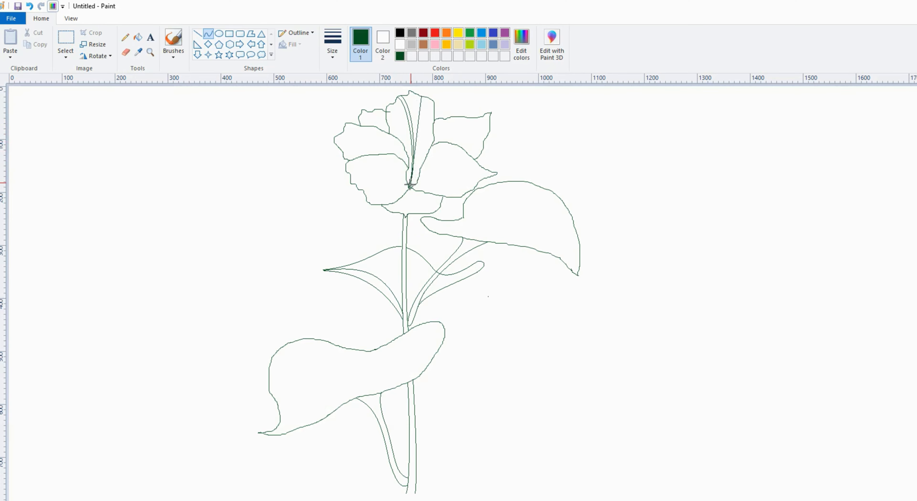
left_click_drag(428, 140, 421, 175)
left_click_drag(424, 96, 410, 186)
mouse_move(421, 130)
left_mouse_down()
mouse_move(427, 144)
mouse_move(423, 115)
mouse_move(421, 167)
mouse_move(410, 186)
left_mouse_up()
left_click_drag(433, 111, 409, 186)
left_click_drag(431, 121, 419, 157)
Step: Add more curved veins along the left edge of the top petal, running down to the flower's centre
left_click_drag(390, 105, 410, 187)
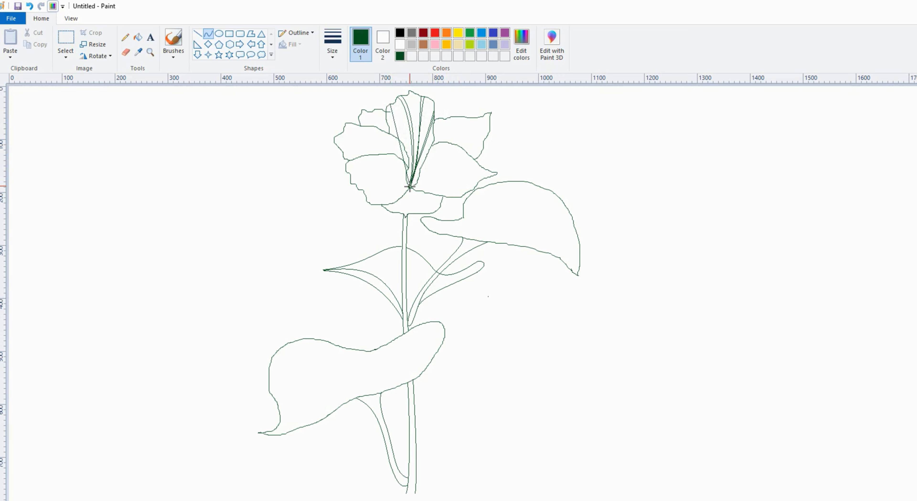
mouse_move(400, 132)
left_mouse_down()
mouse_move(410, 126)
mouse_move(415, 164)
left_mouse_up()
left_click(447, 100)
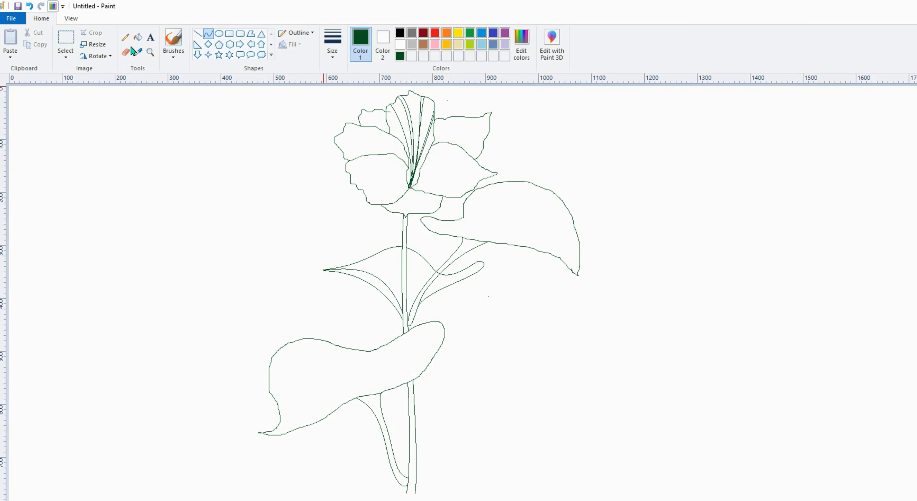
left_click(125, 52)
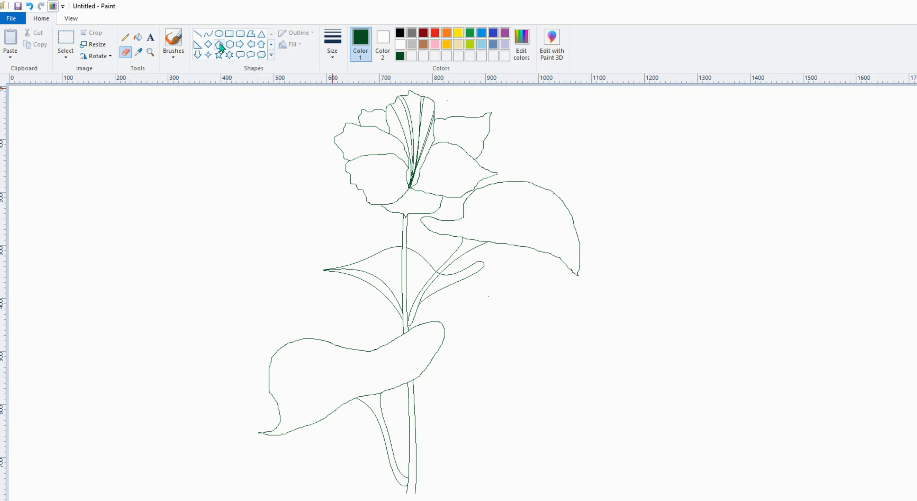
left_click(210, 34)
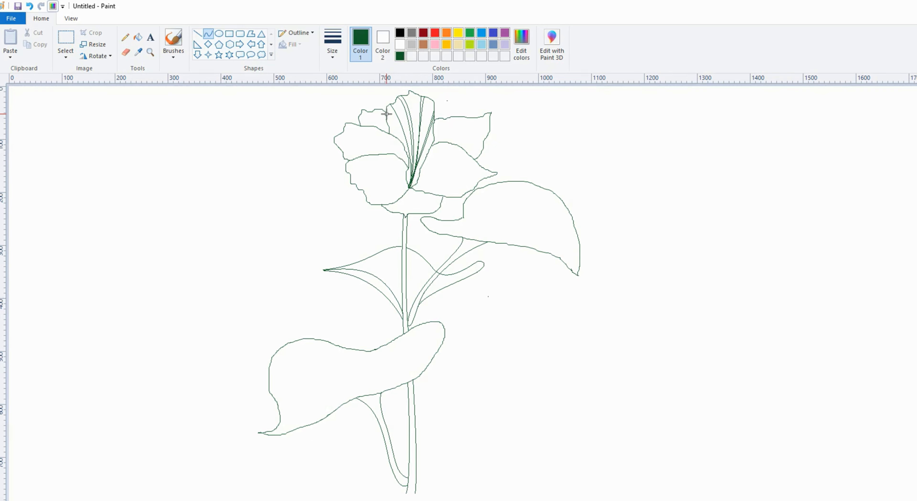
left_click_drag(386, 114, 413, 180)
left_click_drag(398, 141, 414, 162)
mouse_move(388, 117)
left_mouse_down()
mouse_move(410, 187)
mouse_move(401, 129)
mouse_move(410, 166)
left_mouse_up()
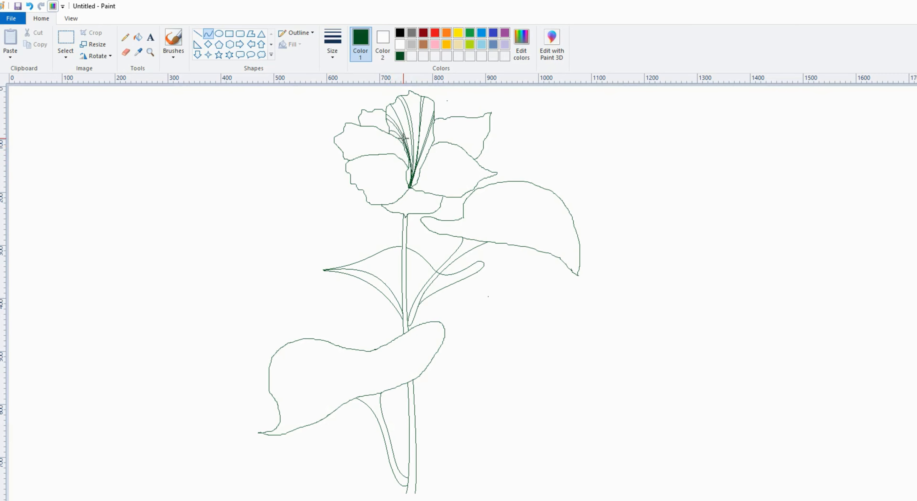
Step: Draw diagonal curved veins across the upper-right petal
mouse_move(491, 112)
left_mouse_down()
mouse_move(459, 144)
mouse_move(469, 135)
mouse_move(448, 142)
mouse_move(467, 125)
mouse_move(444, 129)
mouse_move(484, 141)
mouse_move(471, 145)
mouse_move(493, 131)
mouse_move(480, 127)
left_mouse_up()
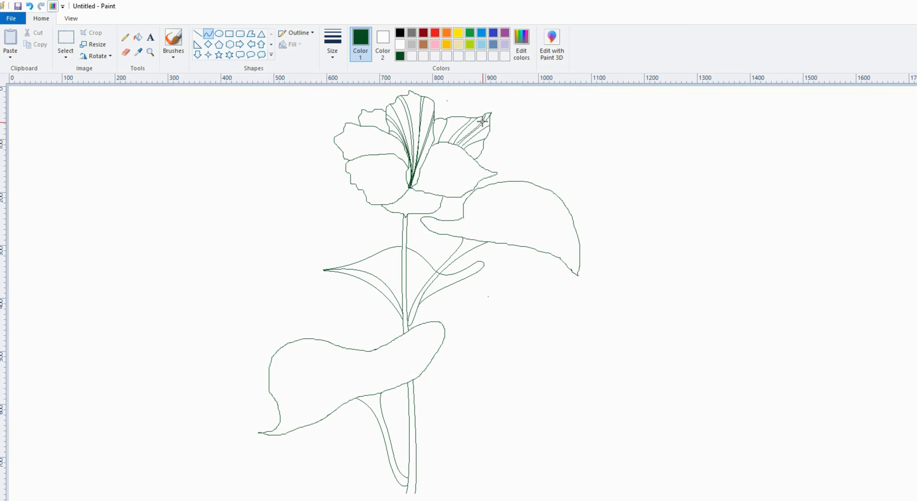
left_click_drag(464, 118, 445, 142)
left_click(454, 119)
left_click(446, 133)
left_click(455, 125)
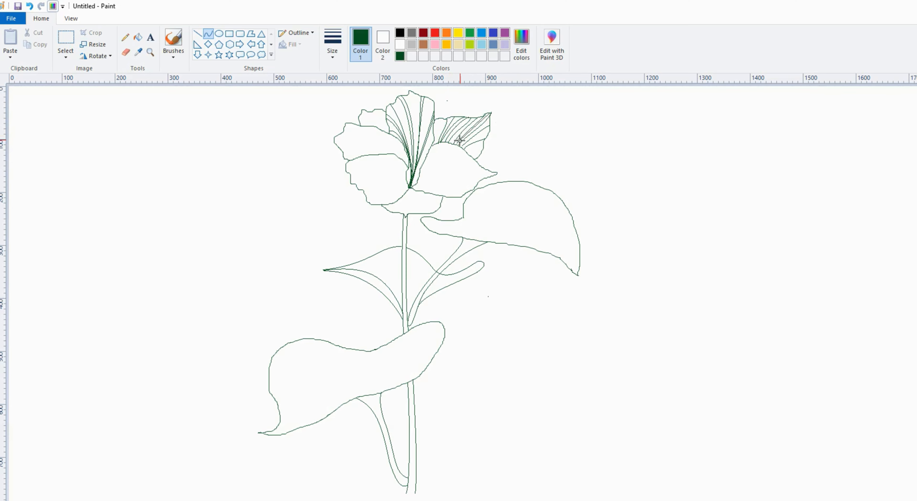
Step: Fill the gaps in the upper-right petal with more veins, undoing stray curves, and add one along the top petal's right edge
left_click_drag(484, 117, 463, 143)
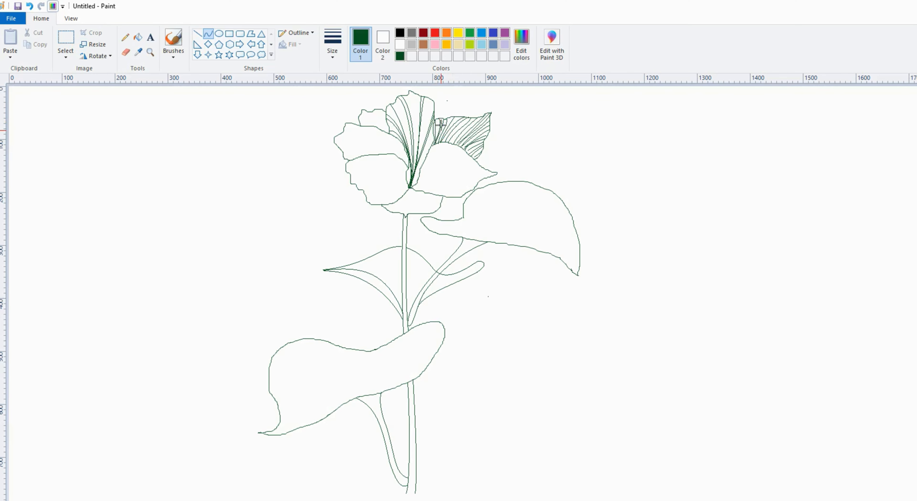
key("ctrl+z")
left_click_drag(472, 117, 448, 141)
key("ctrl+z")
key("ctrl+z")
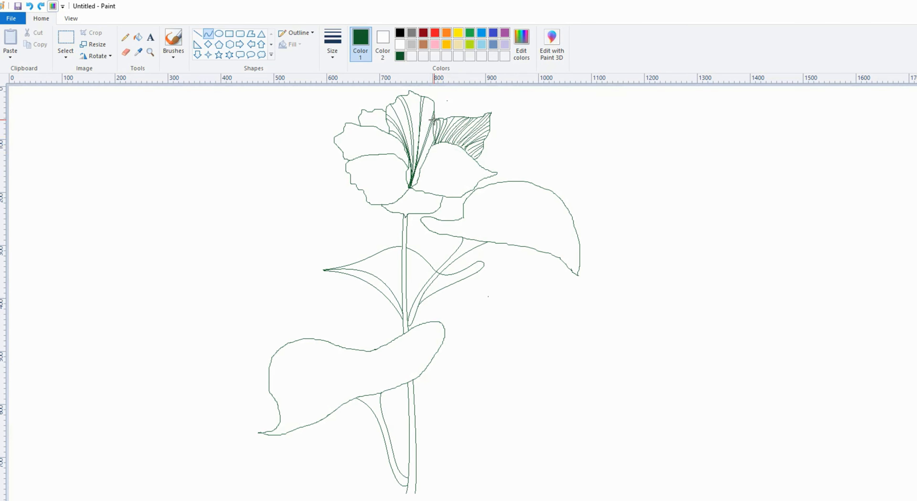
mouse_move(433, 124)
left_mouse_down()
mouse_move(410, 185)
mouse_move(435, 147)
mouse_move(415, 181)
left_mouse_up()
Step: Draw arched veins from the right petal's pointed tip and upper edge to the flower's centre, undoing a misplaced curve
left_click_drag(498, 174, 413, 186)
left_click_drag(482, 175, 430, 161)
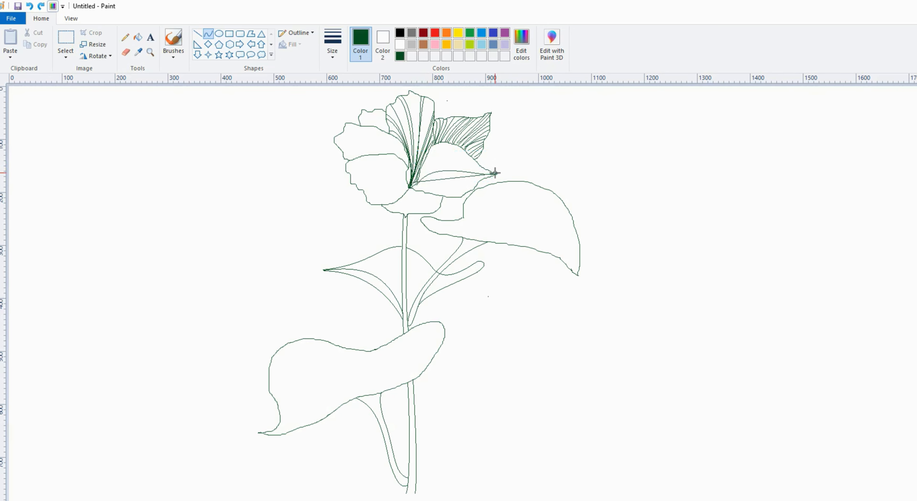
left_click_drag(495, 173, 482, 181)
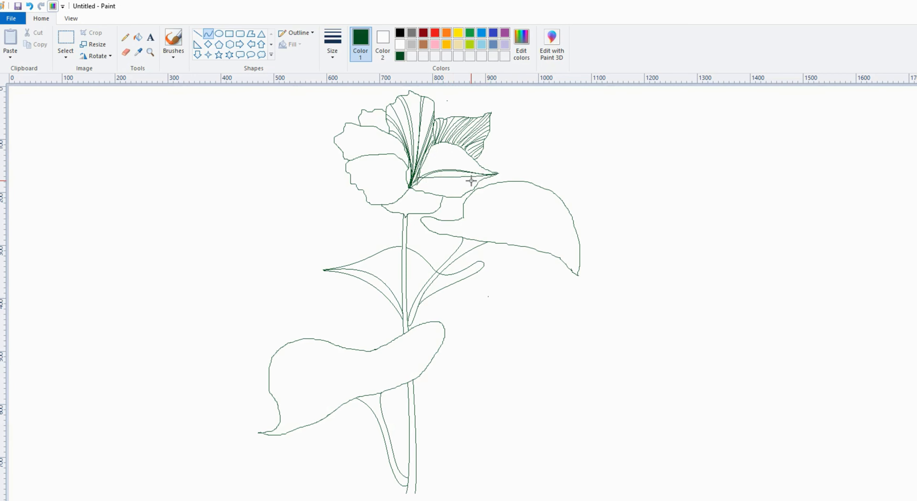
left_click_drag(471, 165, 453, 165)
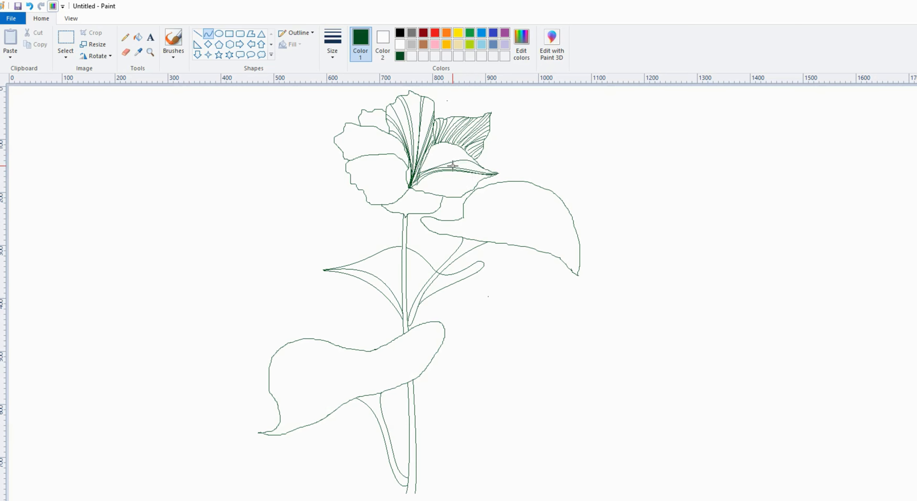
key("ctrl+z")
left_click_drag(470, 170, 488, 172)
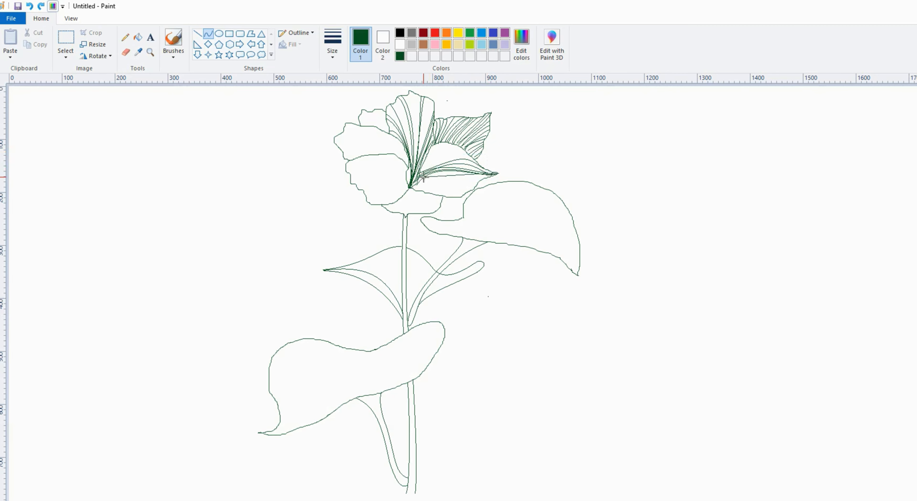
left_click_drag(457, 157, 457, 158)
mouse_move(465, 160)
left_mouse_down()
mouse_move(472, 145)
mouse_move(470, 154)
mouse_move(418, 175)
mouse_move(454, 146)
mouse_move(423, 175)
mouse_move(453, 146)
mouse_move(417, 171)
mouse_move(428, 148)
mouse_move(435, 156)
mouse_move(451, 146)
left_mouse_up()
left_click(433, 154)
Step: Draw shallow veins along the right petal's lower edge to the flower's centre, undoing a misplaced curve
mouse_move(409, 187)
left_mouse_down()
mouse_move(463, 194)
mouse_move(413, 186)
left_mouse_up()
left_click(461, 194)
left_click_drag(474, 189, 410, 185)
left_click(450, 187)
key("ctrl+z")
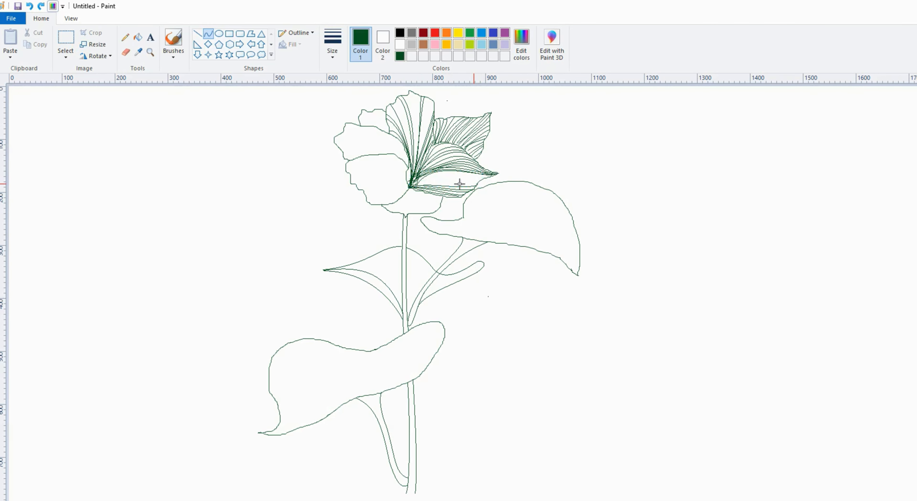
Step: Add gently bent veins across the right petal's lower half, running from its outer edge to the flower's centre
left_click_drag(477, 184, 419, 186)
left_click(471, 187)
left_click_drag(478, 181, 414, 181)
left_click(475, 182)
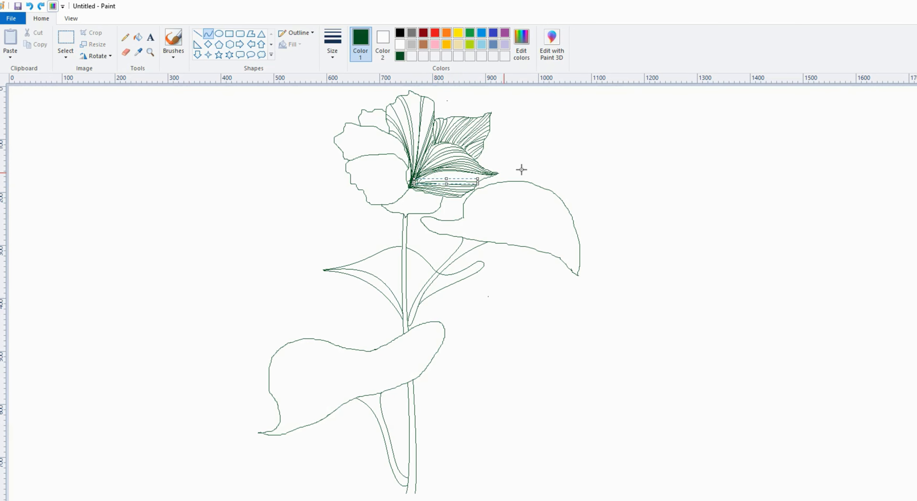
left_click(522, 170)
left_click_drag(482, 179, 411, 185)
left_click(474, 182)
left_click(437, 176)
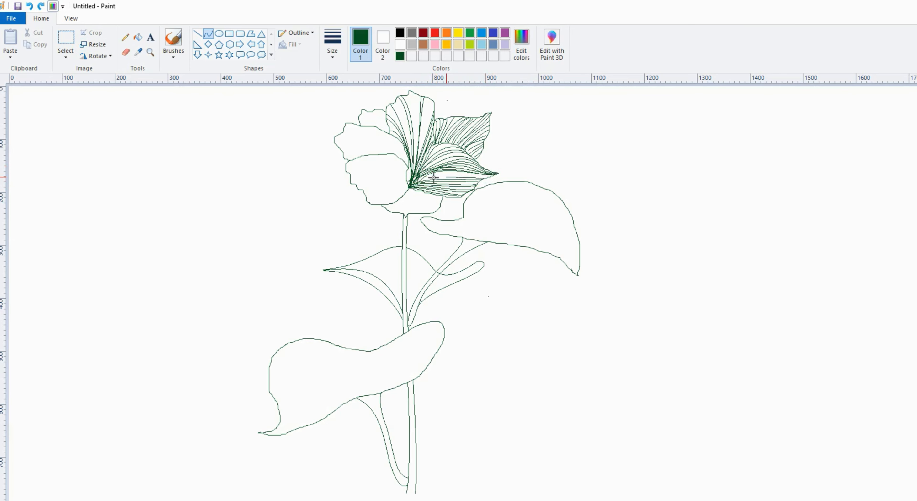
Step: Fill the remaining gap below the right petal's pointed tip with S-curved veins ending at the flower's centre
left_click_drag(483, 178, 410, 187)
left_click(468, 181)
left_click(436, 174)
left_click(545, 147)
left_click_drag(488, 175, 410, 186)
left_click(471, 181)
left_click(442, 168)
left_click_drag(491, 174, 407, 186)
left_click(463, 183)
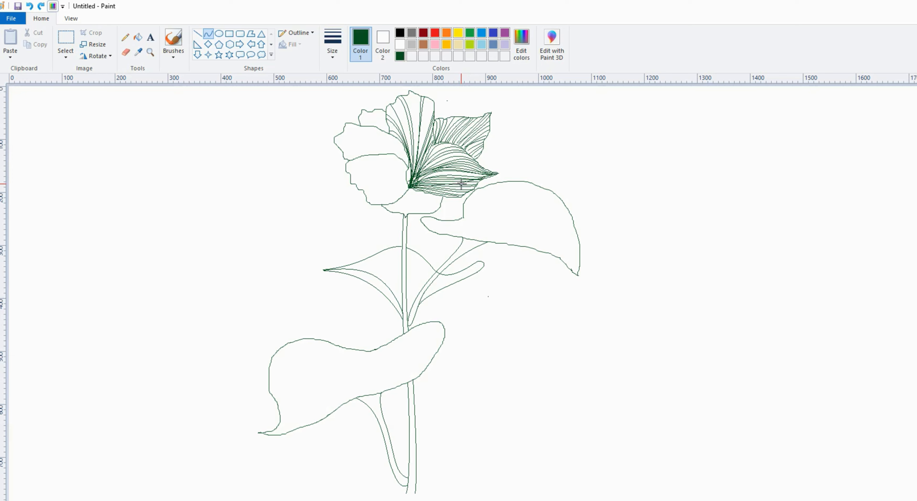
left_click(439, 166)
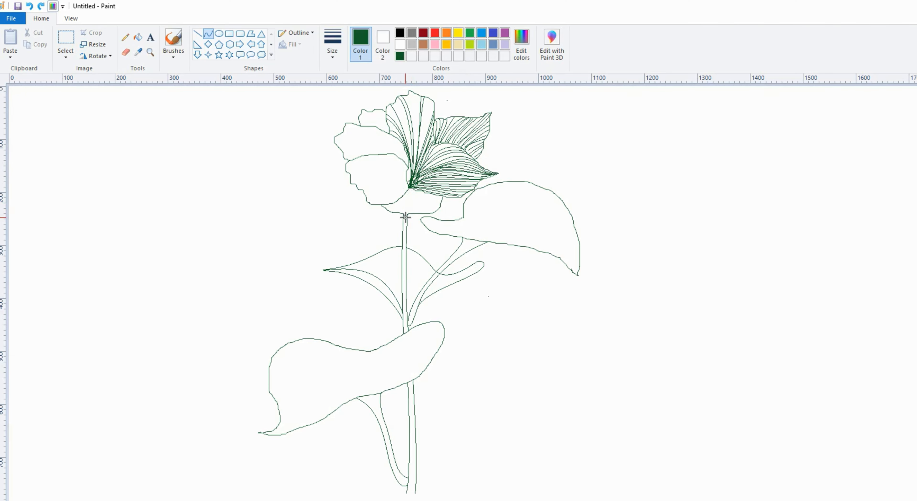
Step: Draw veins fanning from the flower's centre across the middle and right part of the bottom petal, undoing a stray curve
left_click(413, 206)
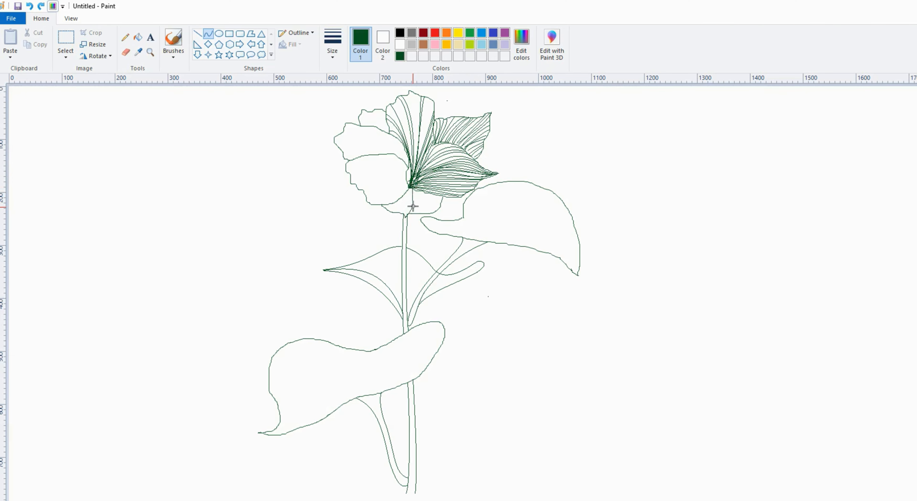
left_click(407, 196)
mouse_move(411, 212)
left_mouse_down()
mouse_move(410, 187)
mouse_move(437, 211)
left_mouse_up()
left_click(412, 206)
left_click(407, 198)
left_click(408, 193)
left_click(424, 205)
left_click_drag(409, 185, 429, 213)
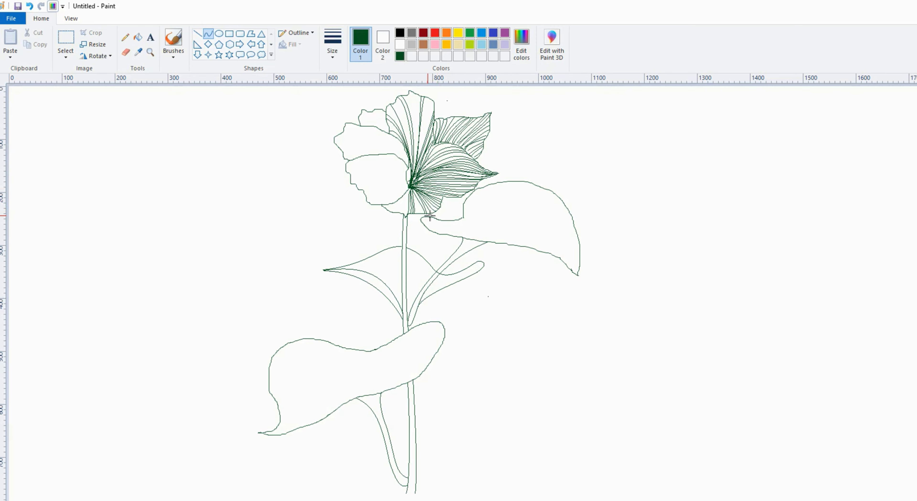
key("ctrl+z")
Step: Fill the left part of the bottom petal with short curved veins, undoing a misplaced one
left_click_drag(394, 212, 410, 186)
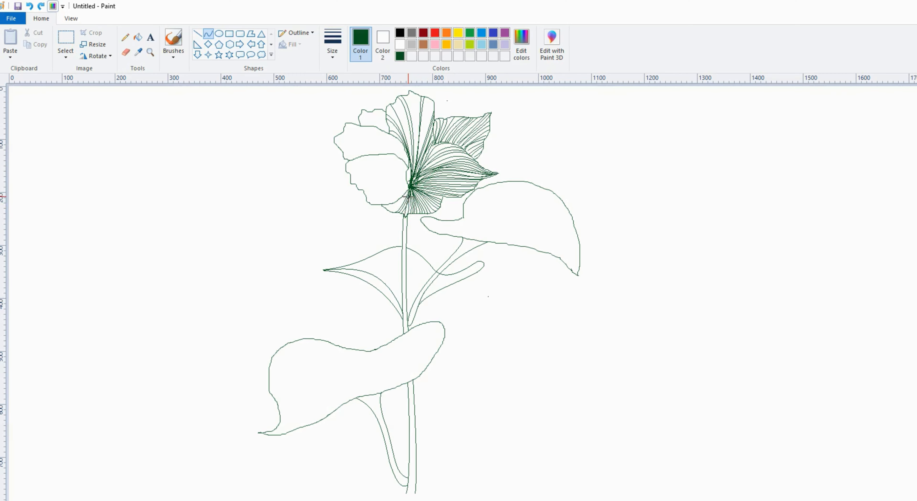
mouse_move(405, 213)
left_mouse_down()
mouse_move(410, 191)
mouse_move(397, 206)
left_mouse_up()
left_click(398, 203)
key("ctrl+z")
Step: Draw curved veins in the small upper-left petal and across the larger left petal below it
mouse_move(389, 133)
left_mouse_down()
mouse_move(363, 110)
mouse_move(388, 130)
mouse_move(374, 111)
mouse_move(386, 125)
mouse_move(363, 121)
left_mouse_up()
mouse_move(408, 169)
left_mouse_down()
mouse_move(335, 143)
mouse_move(383, 151)
mouse_move(372, 136)
left_mouse_up()
mouse_move(407, 166)
left_mouse_down()
mouse_move(334, 139)
mouse_move(376, 136)
left_mouse_up()
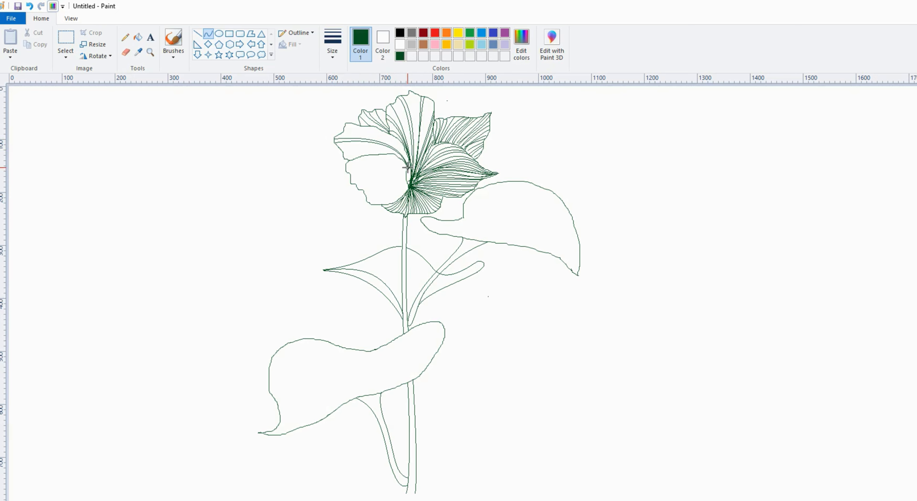
mouse_move(408, 167)
left_mouse_down()
mouse_move(344, 154)
mouse_move(379, 144)
mouse_move(343, 151)
mouse_move(389, 153)
mouse_move(379, 141)
left_mouse_up()
left_click_drag(408, 167, 344, 130)
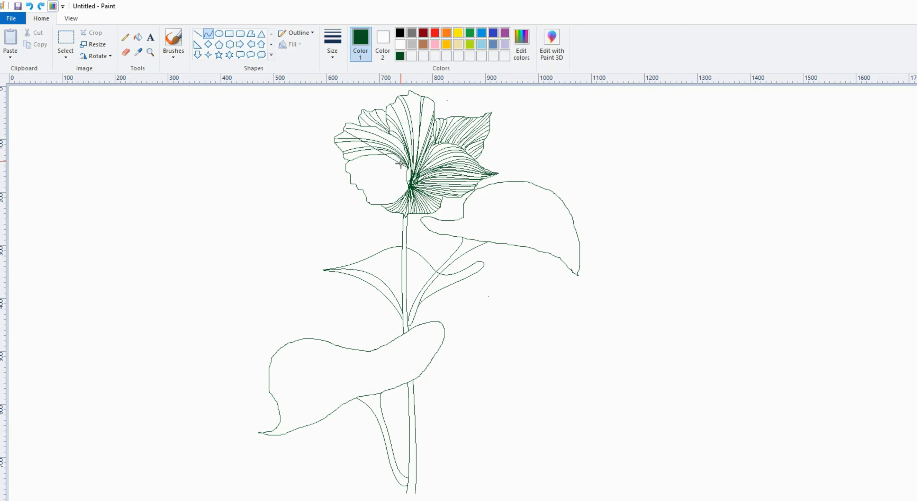
left_click(406, 154)
left_click_drag(397, 146, 389, 141)
Step: Draw arched veins from the flower's centre to the jagged outer edge of the lower-left petal
left_click_drag(410, 186, 351, 180)
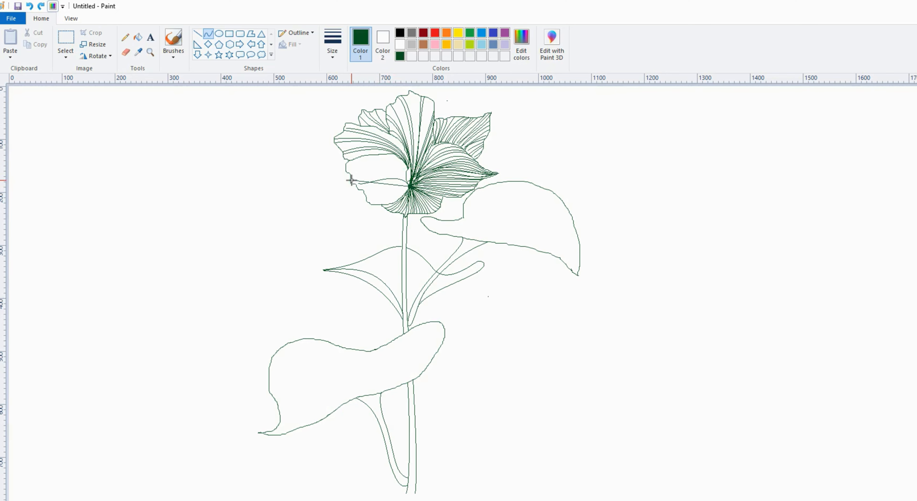
mouse_move(410, 192)
left_mouse_down()
mouse_move(402, 171)
mouse_move(371, 177)
mouse_move(377, 166)
mouse_move(349, 165)
mouse_move(402, 171)
mouse_move(348, 162)
mouse_move(404, 173)
left_mouse_up()
left_click(429, 161)
left_click(406, 189)
mouse_move(389, 167)
left_mouse_down()
mouse_move(387, 160)
mouse_move(368, 199)
left_mouse_up()
left_click_drag(410, 190, 371, 201)
left_click(411, 191)
left_click_drag(402, 193, 400, 188)
left_click_drag(385, 196, 382, 200)
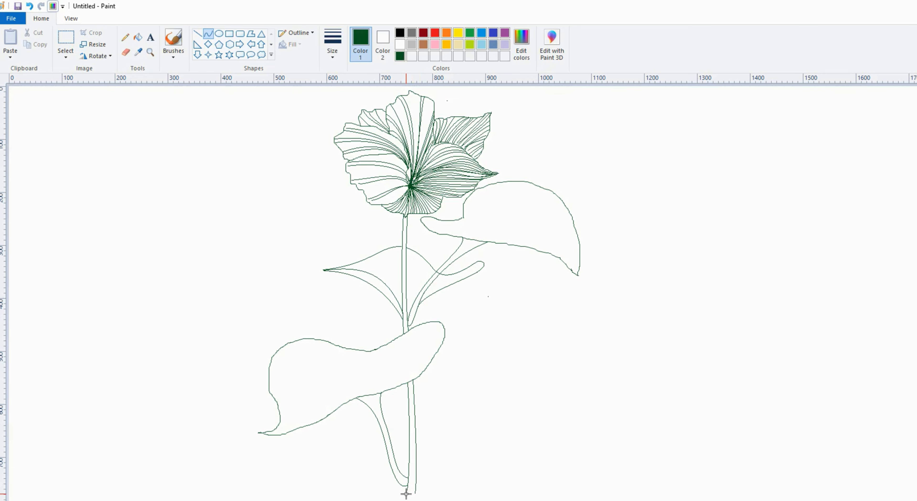
Step: Close the stem's lower end and add curved fold lines in the right, lower and middle-left leaves
left_click_drag(407, 493, 414, 493)
left_click_drag(459, 219, 484, 225)
left_click_drag(373, 350, 328, 376)
left_click_drag(373, 352, 359, 365)
left_click(341, 363)
left_click_drag(402, 317, 346, 271)
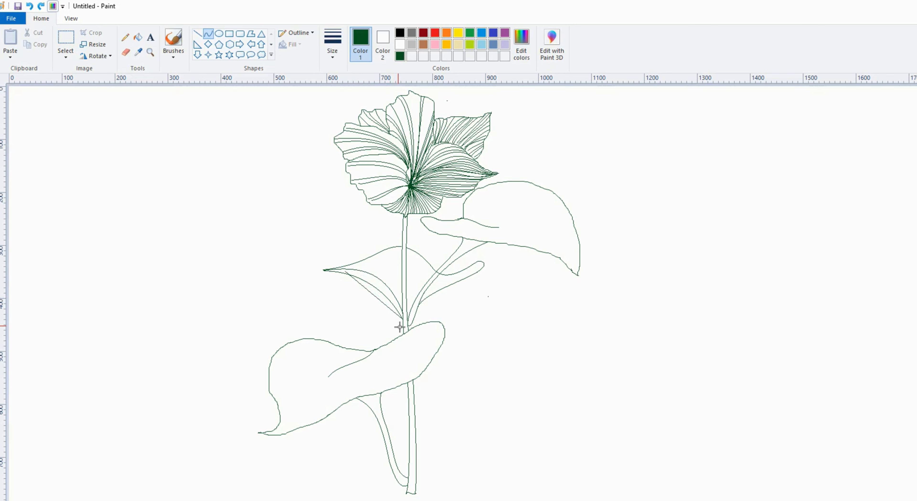
left_click_drag(399, 326, 340, 262)
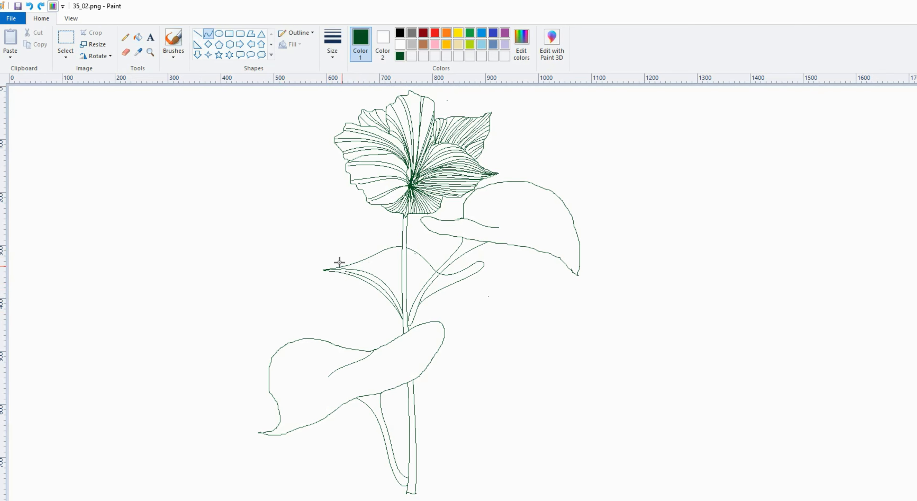
Step: Fill the lower, middle and right leaves with a custom dark green of RGB 21, 115, 49
left_click(138, 37)
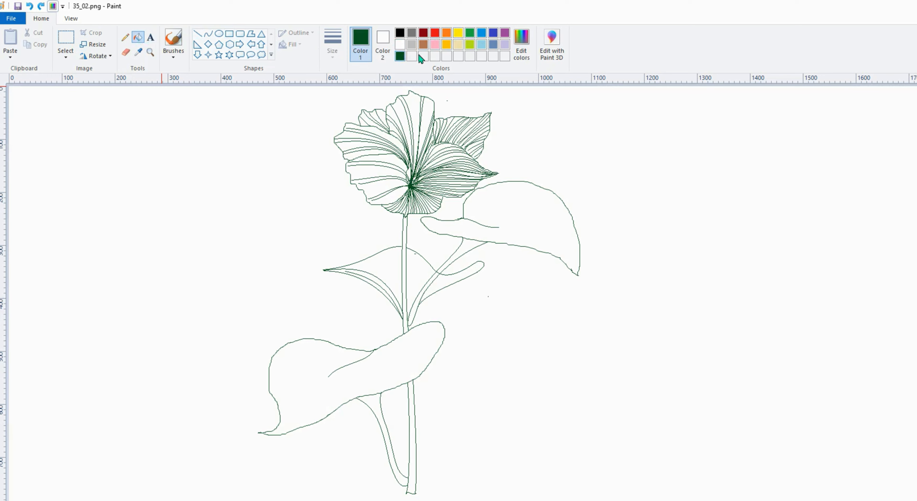
left_click(521, 41)
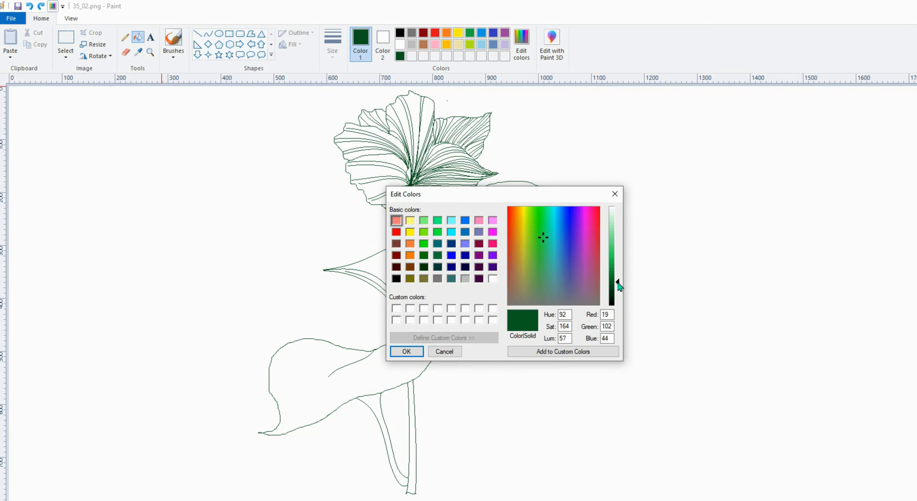
left_click_drag(619, 283, 618, 288)
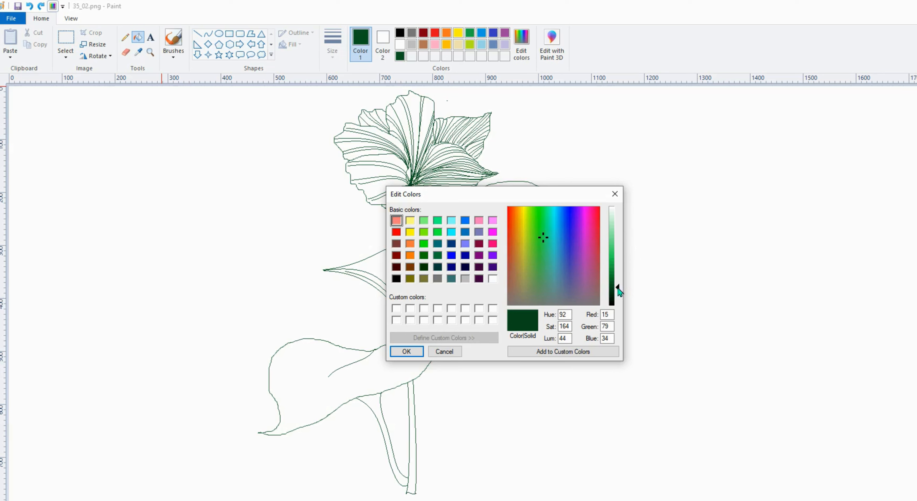
left_click_drag(619, 289, 619, 285)
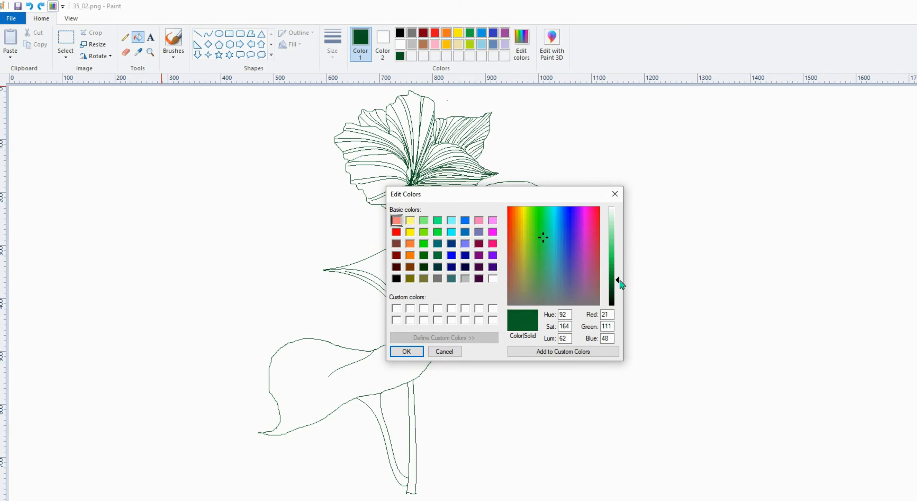
left_click(408, 351)
left_click(295, 365)
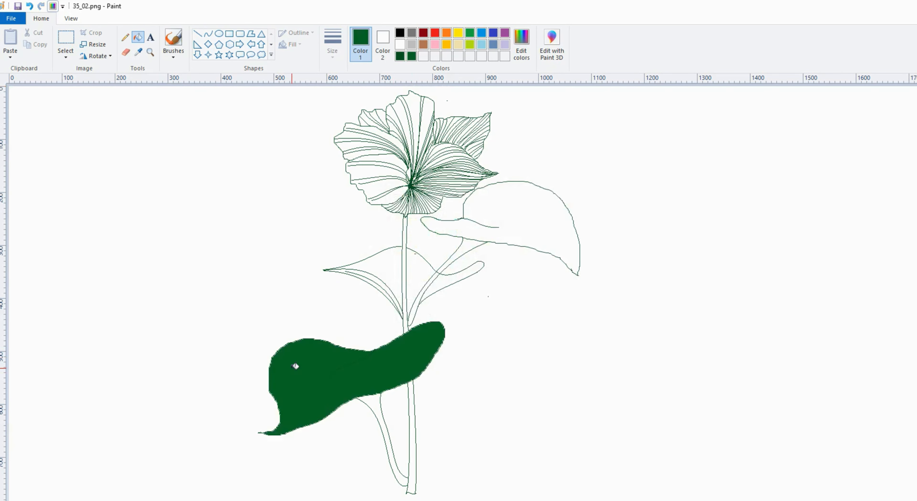
left_click(391, 263)
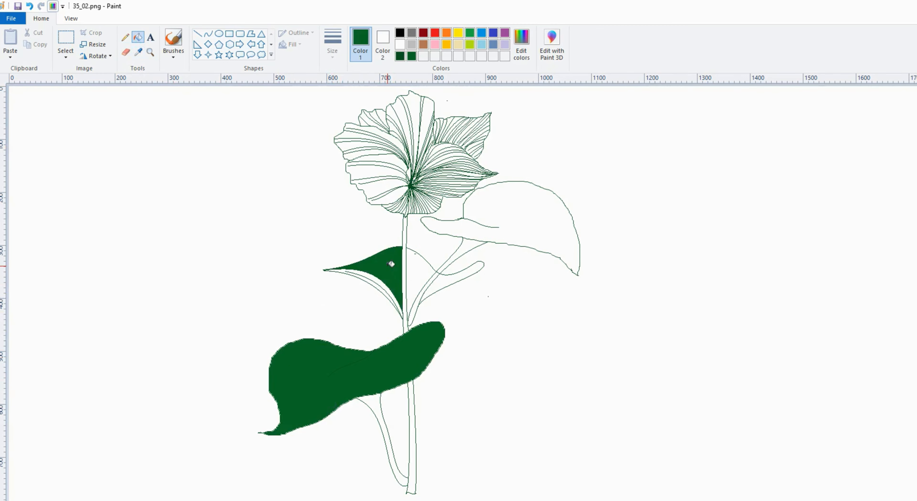
left_click(415, 267)
left_click(449, 282)
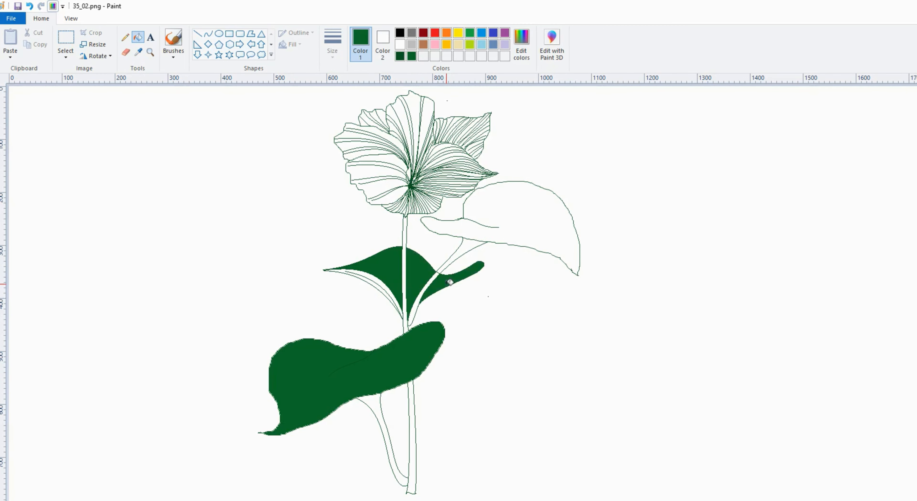
left_click(519, 202)
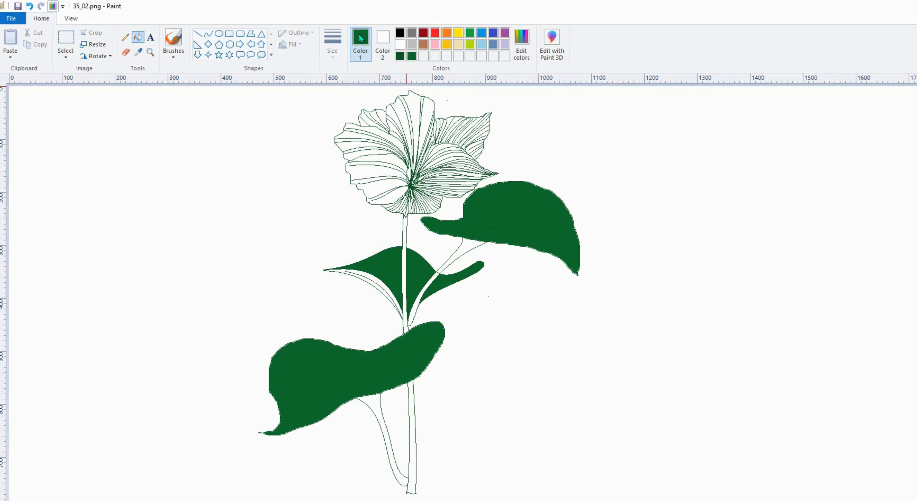
Step: Fill the main stem and both leaf stalks with a custom olive green of RGB 74, 109, 27
left_click(522, 42)
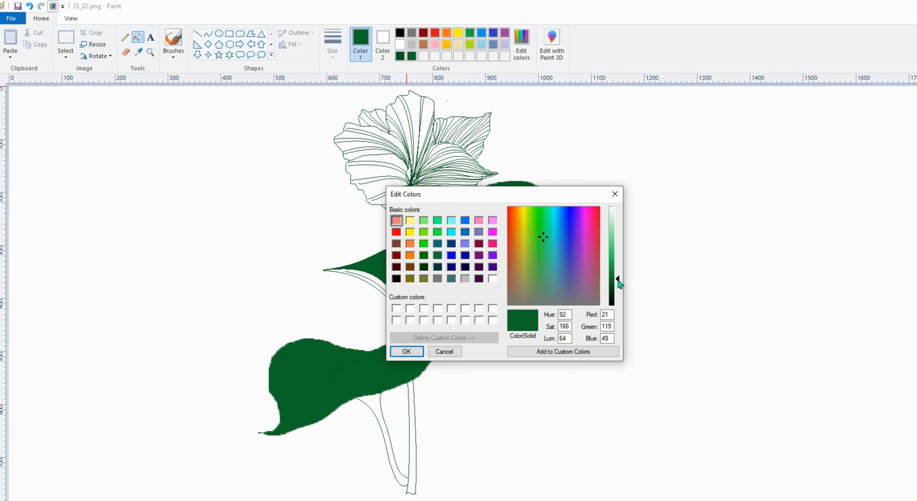
left_click_drag(541, 237, 530, 245)
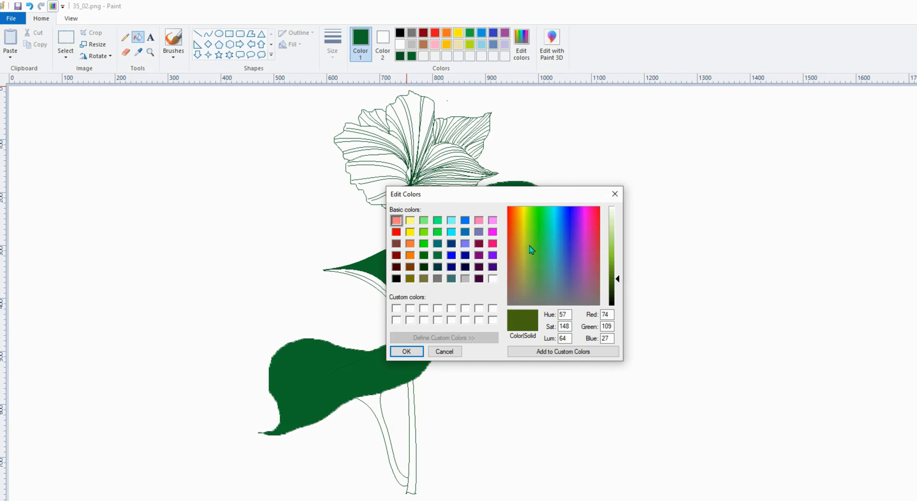
left_click(422, 353)
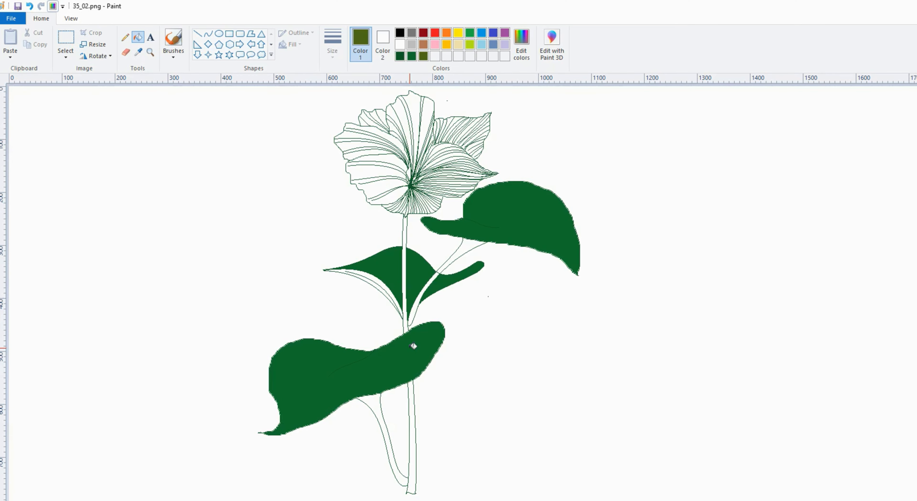
left_click(473, 244)
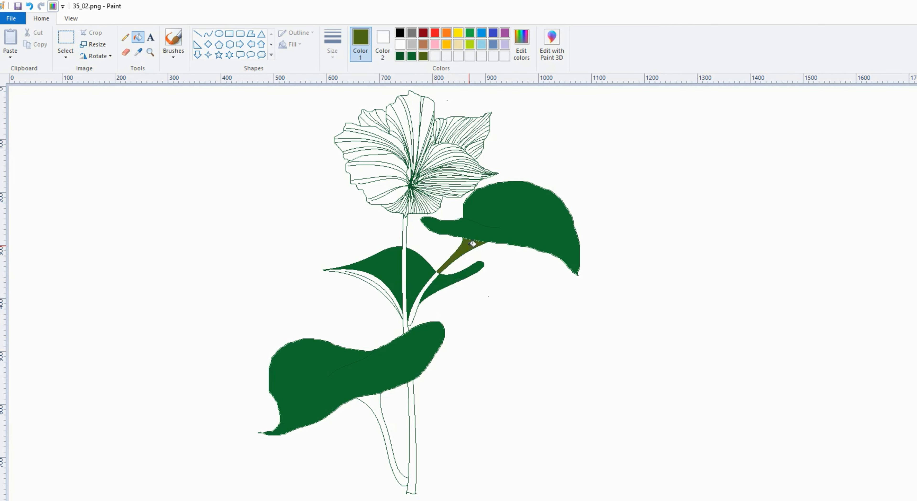
left_click(437, 275)
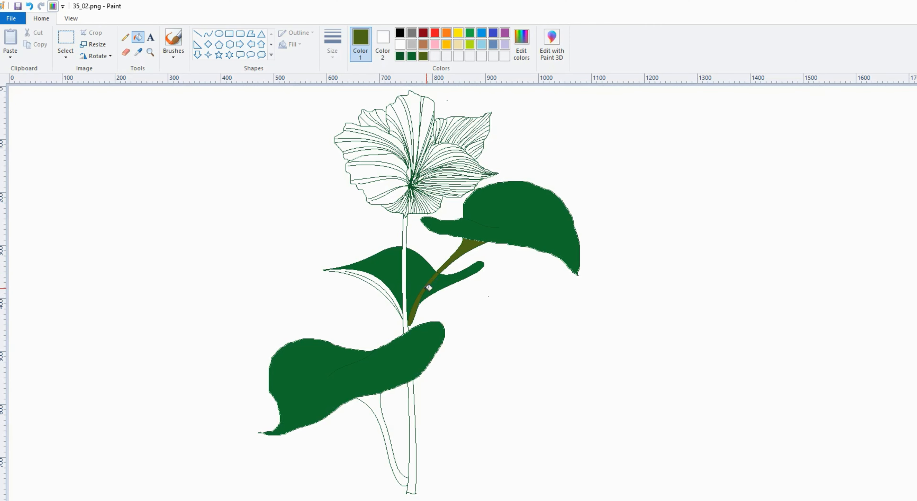
left_click(407, 325)
left_click(412, 424)
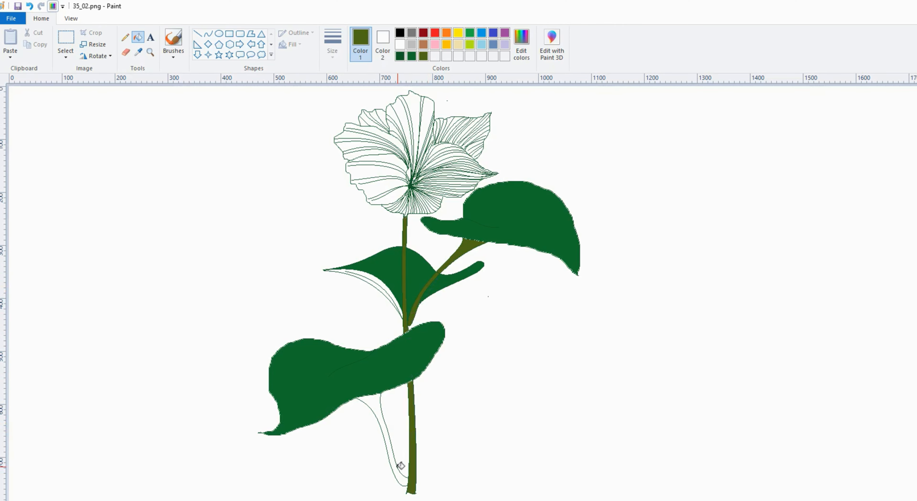
left_click(399, 472)
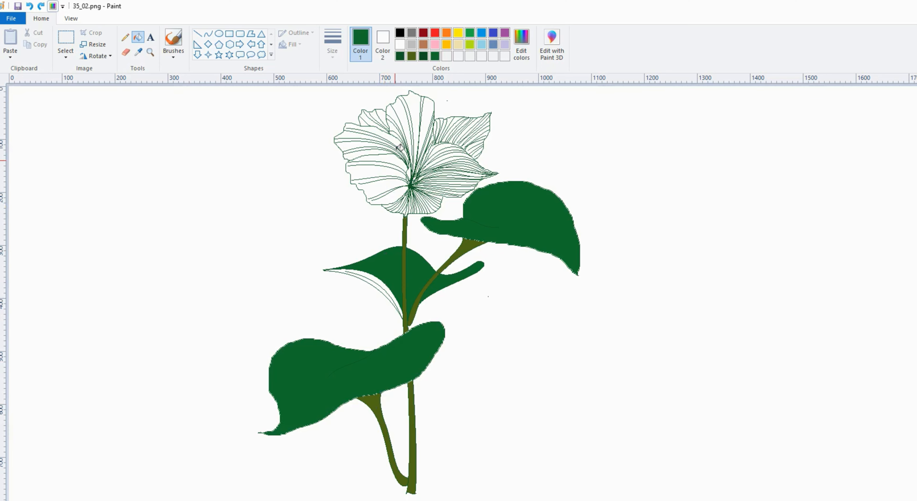
Step: Mix a slightly lighter version of the dark outline green and fill the folded underside of the middle-left leaf with it
left_click(424, 56)
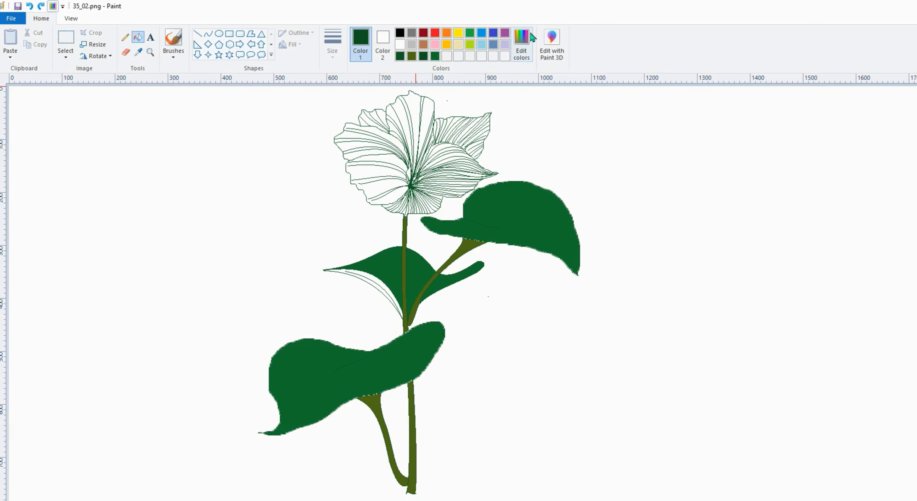
left_click(521, 43)
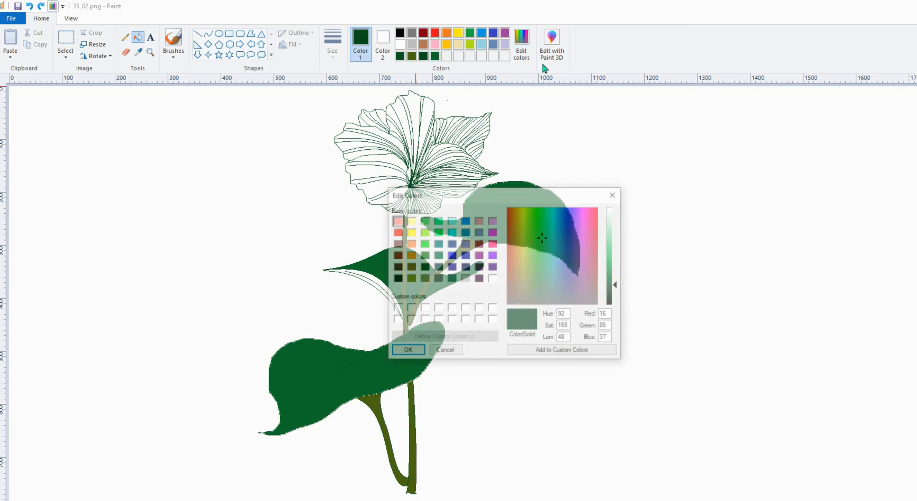
left_click(618, 284)
left_click(415, 357)
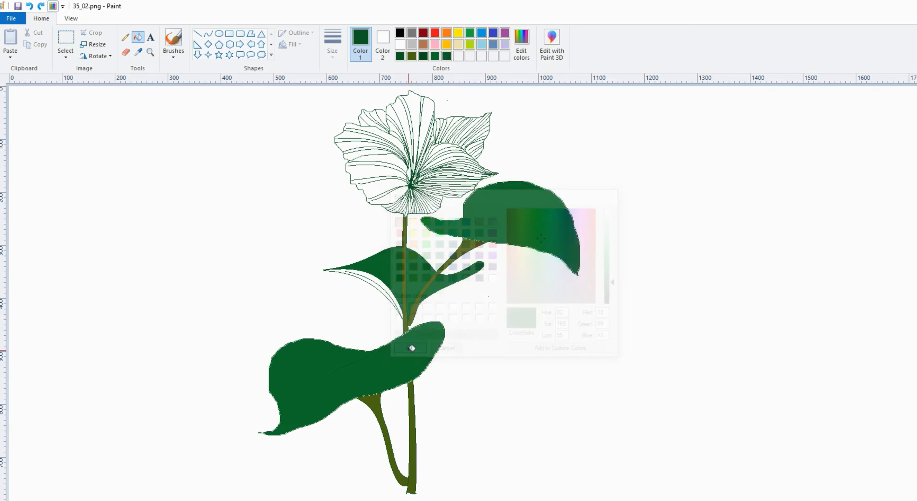
left_click(387, 292)
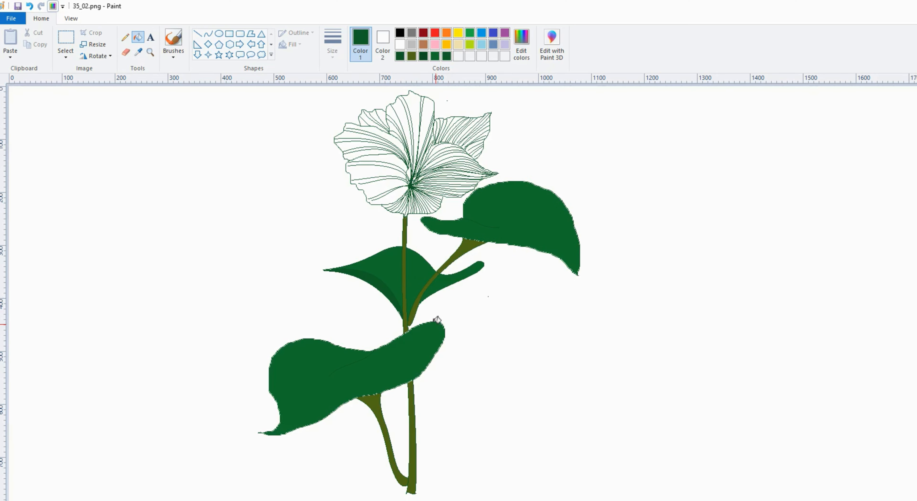
Step: Shade the tops of the lower and right leaf stalks dark green using the Airbrush at its third size
left_click(173, 54)
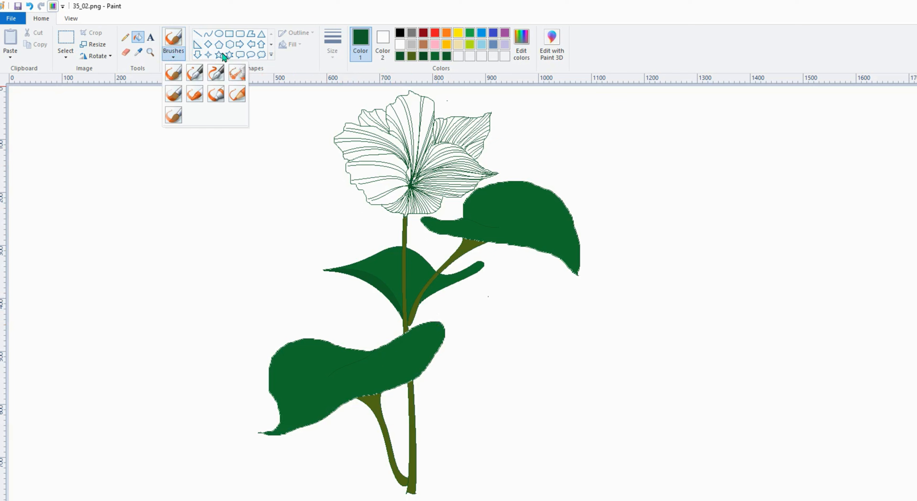
left_click(237, 73)
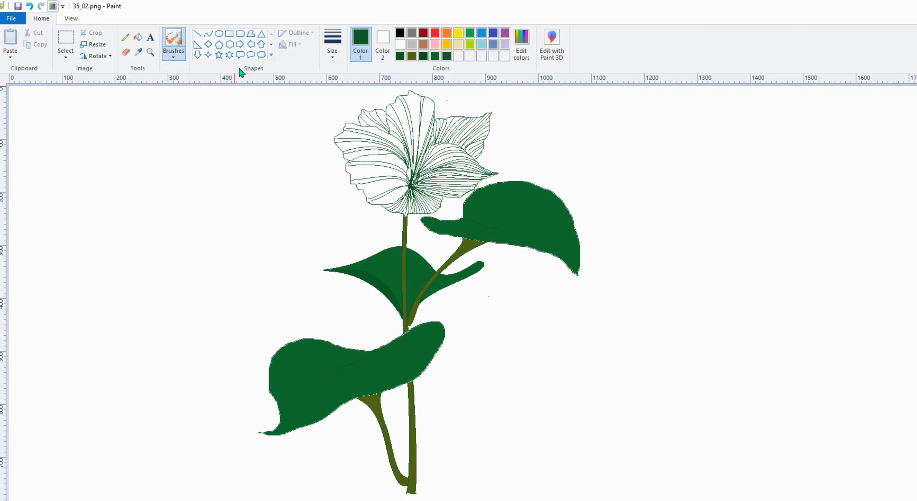
left_click(426, 58)
left_click(333, 45)
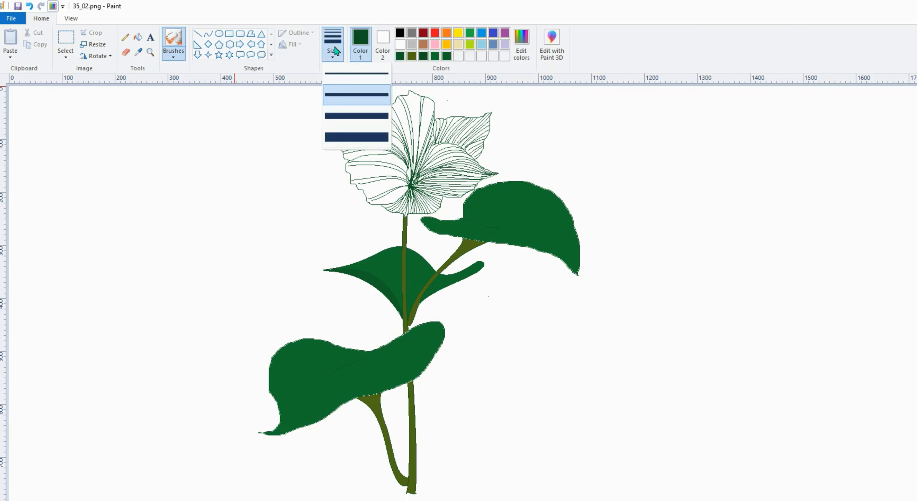
left_click(353, 115)
left_click_drag(370, 397, 392, 402)
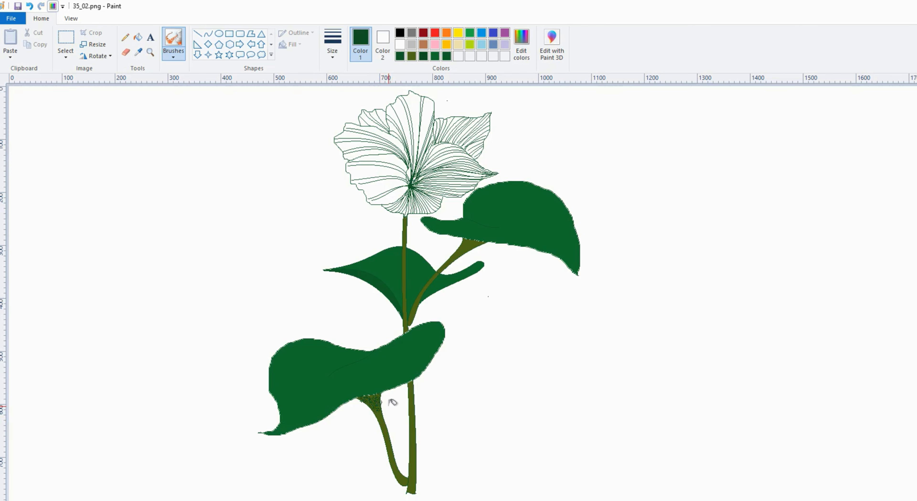
left_click_drag(466, 242, 476, 242)
Step: Mix a deep green of RGB 13, 72, 31 and shade the folded underside of the middle-left leaf with Crayon strokes
left_click(333, 44)
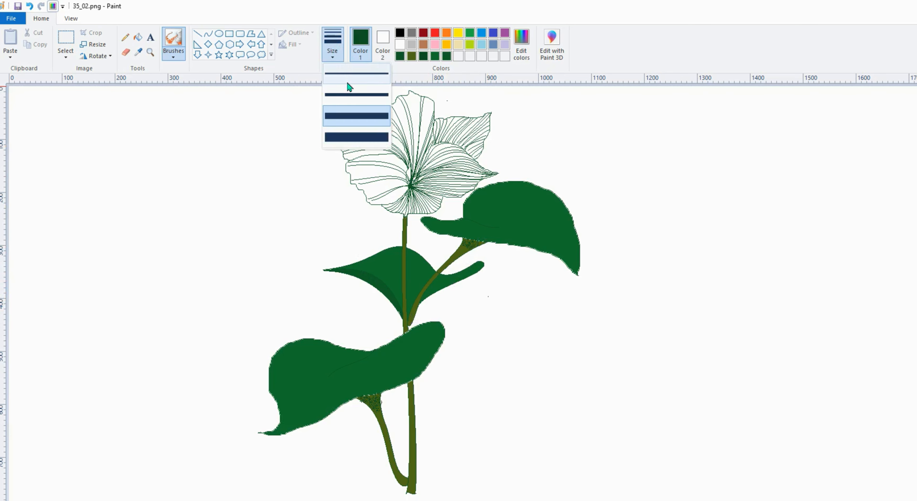
left_click(360, 103)
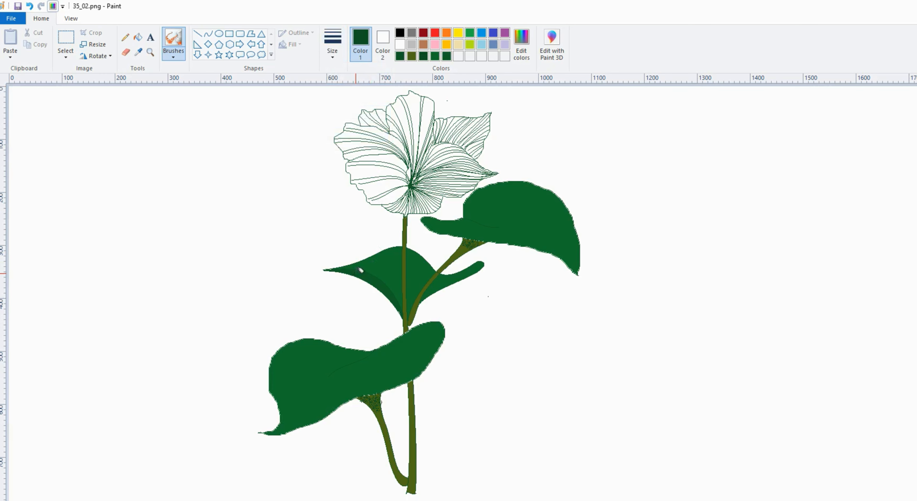
left_click(173, 53)
left_click(194, 94)
left_click(516, 58)
left_click(620, 288)
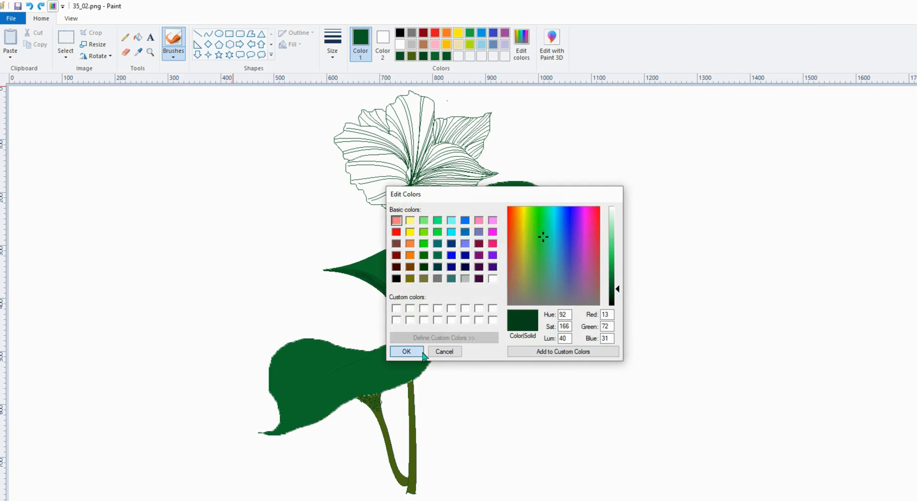
left_click(408, 351)
left_click_drag(341, 272, 381, 289)
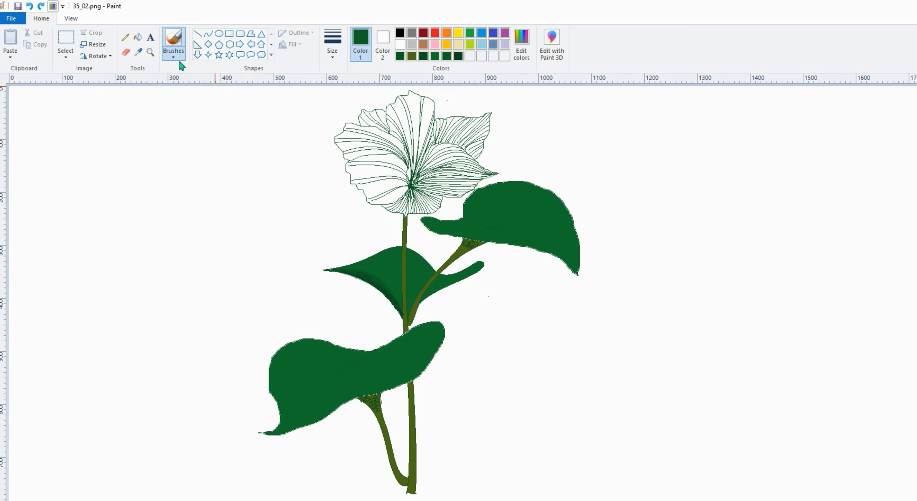
Step: Add fine deep-green streaks to the tops of both leaf stalks with the thinnest Watercolor brush, undoing the last stroke
left_click(173, 54)
left_click(174, 115)
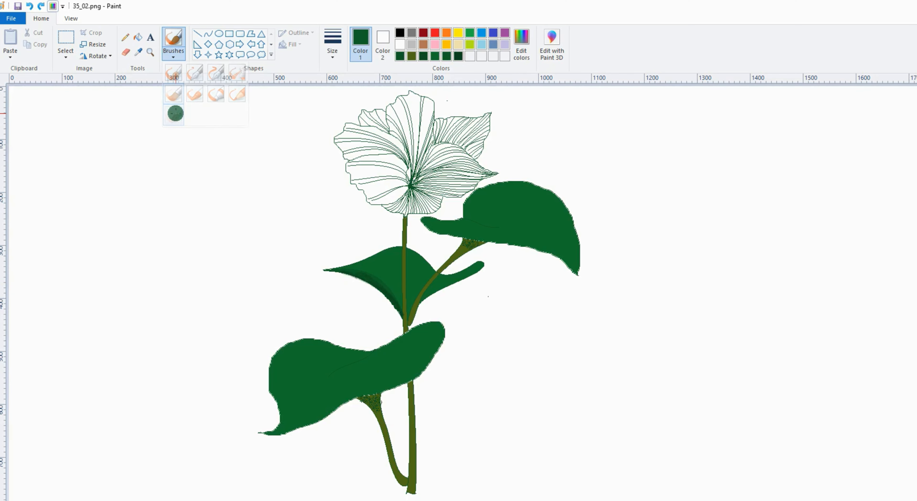
left_click(332, 46)
left_click(346, 78)
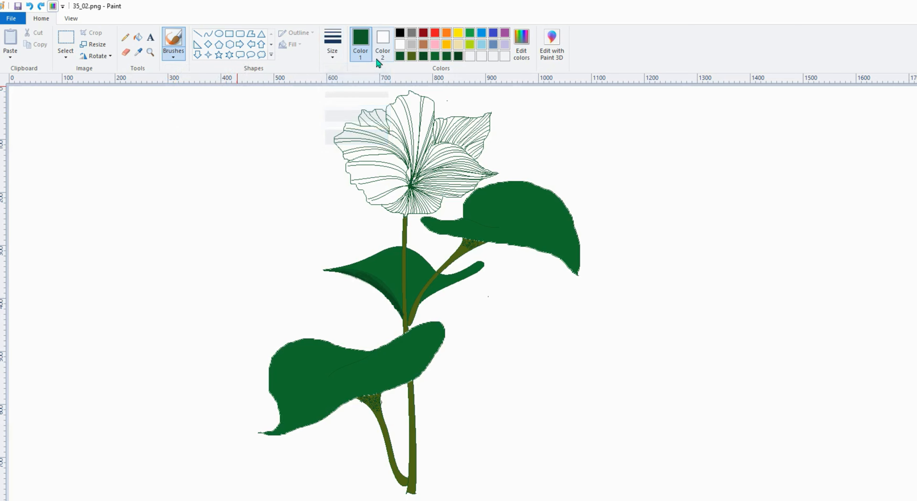
left_click(411, 56)
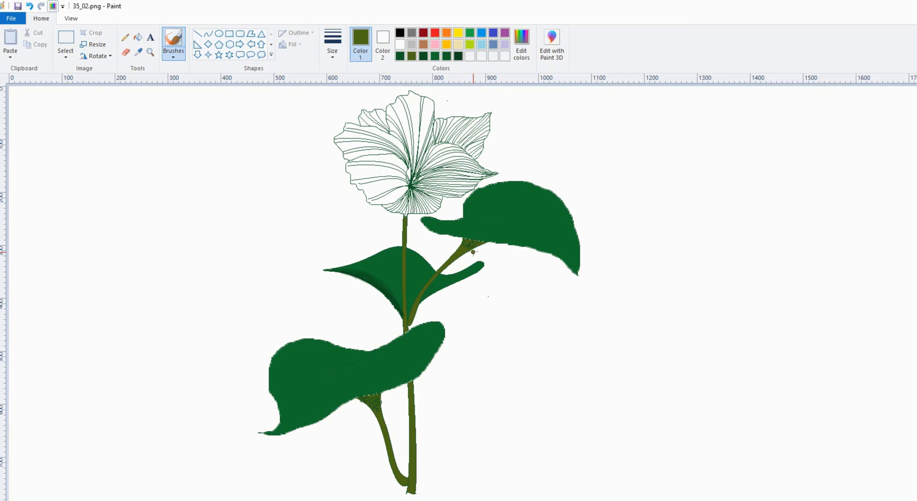
left_click(458, 55)
left_click_drag(461, 249, 466, 249)
left_click_drag(380, 405, 378, 399)
key("ctrl+z")
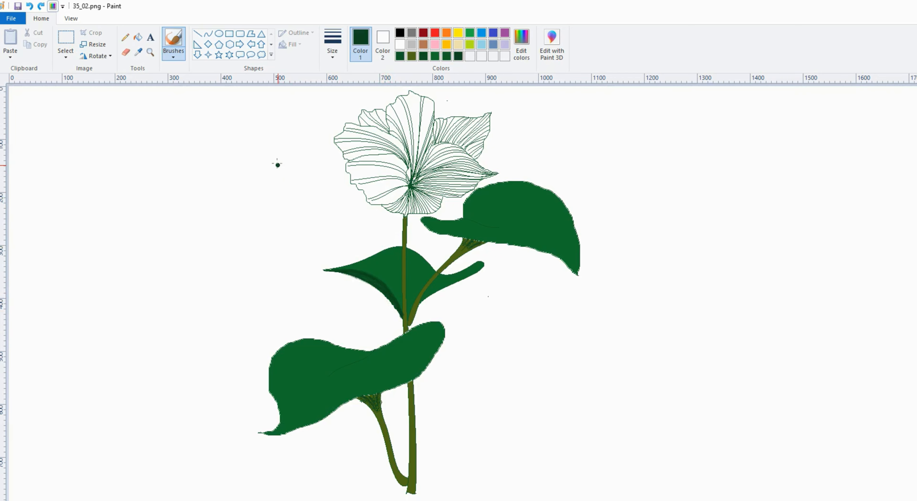
Step: Fill the right-hand segments of the flower's top petal with red
left_click(140, 37)
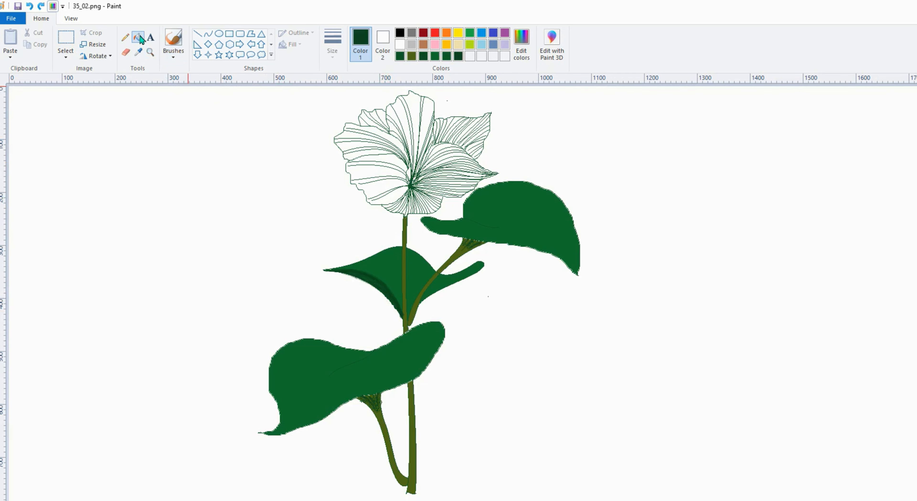
left_click(435, 34)
left_click(415, 98)
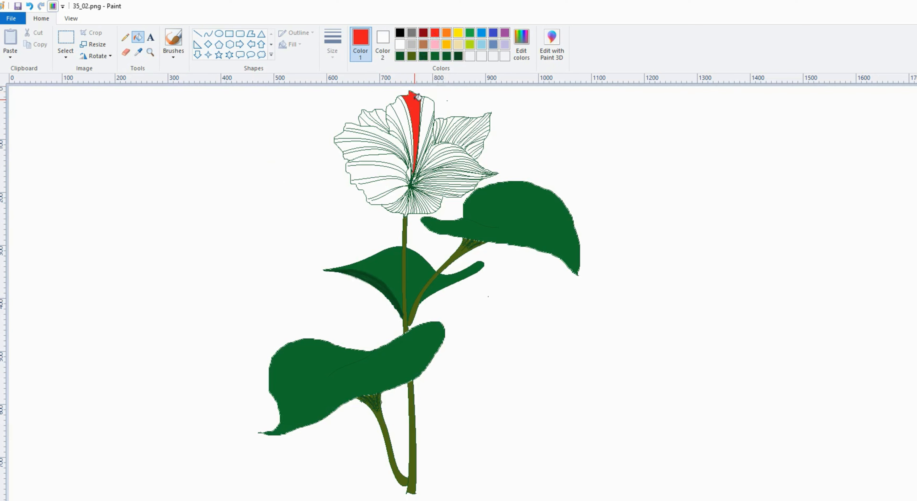
left_click(428, 103)
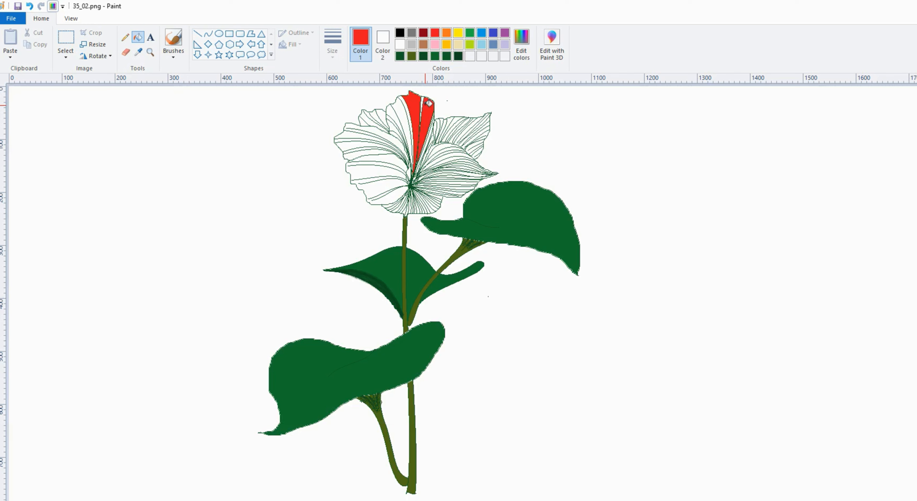
left_click(422, 101)
Step: Fill all the veined segments of the upper-right petal with red
left_click(439, 123)
left_click(445, 120)
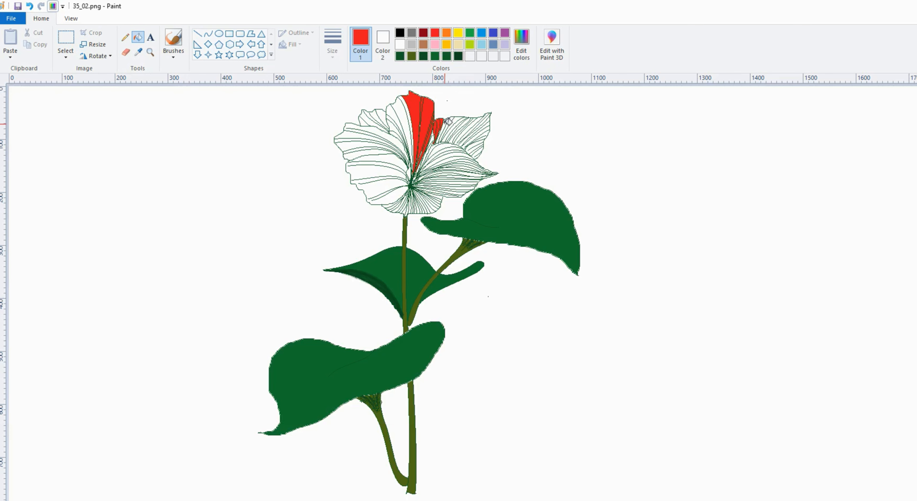
left_click(447, 123)
left_click(449, 124)
left_click(457, 121)
left_click(459, 122)
left_click(455, 132)
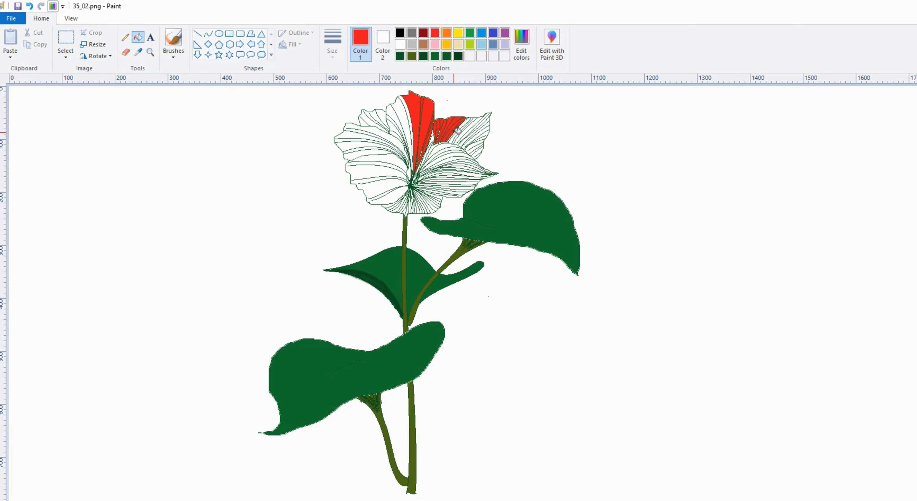
left_click(465, 124)
left_click(460, 137)
left_click(485, 121)
left_click(486, 125)
left_click(486, 129)
left_click(484, 134)
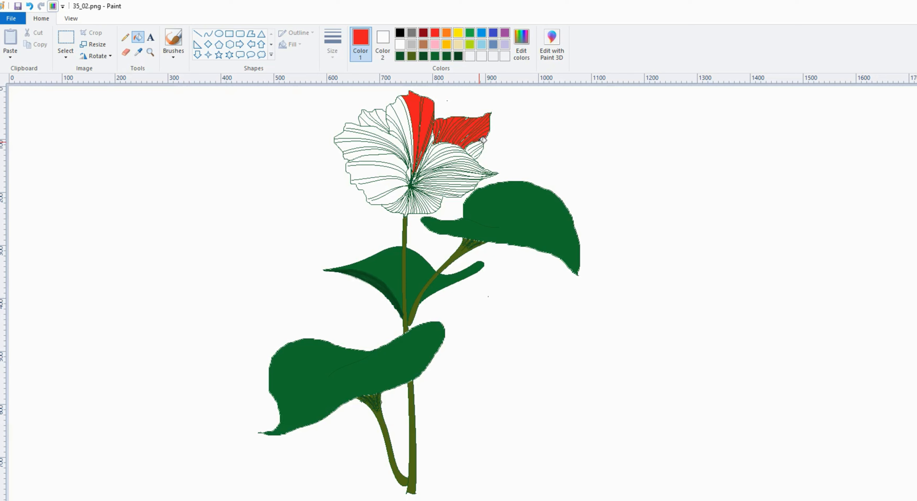
left_click(481, 141)
left_click(477, 150)
Step: Fill the veined segments of the large right petal and the gaps beside the top petal with red
left_click(433, 139)
left_click(425, 157)
left_click(442, 148)
left_click(449, 151)
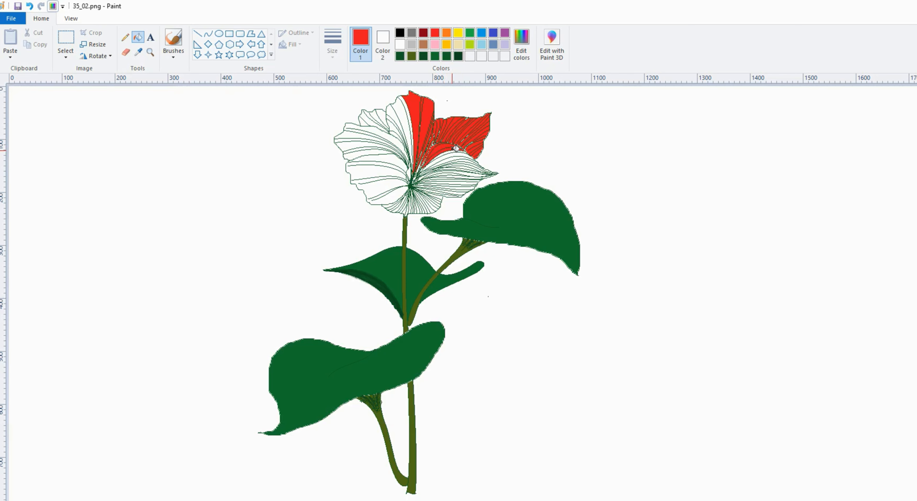
left_click(452, 154)
left_click(462, 159)
left_click(462, 162)
left_click(462, 165)
left_click(462, 167)
left_click(455, 167)
left_click(448, 168)
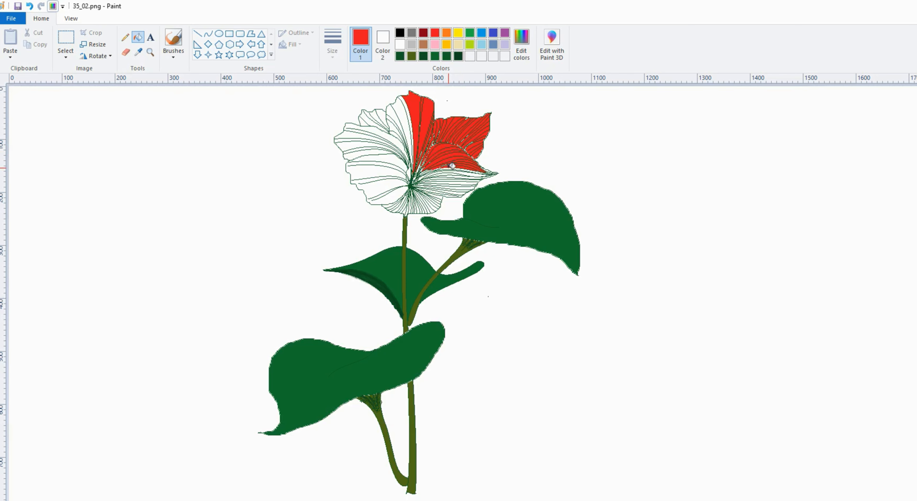
key("ctrl+z")
left_click(448, 170)
left_click(444, 172)
left_click(426, 171)
left_click(447, 174)
left_click(448, 176)
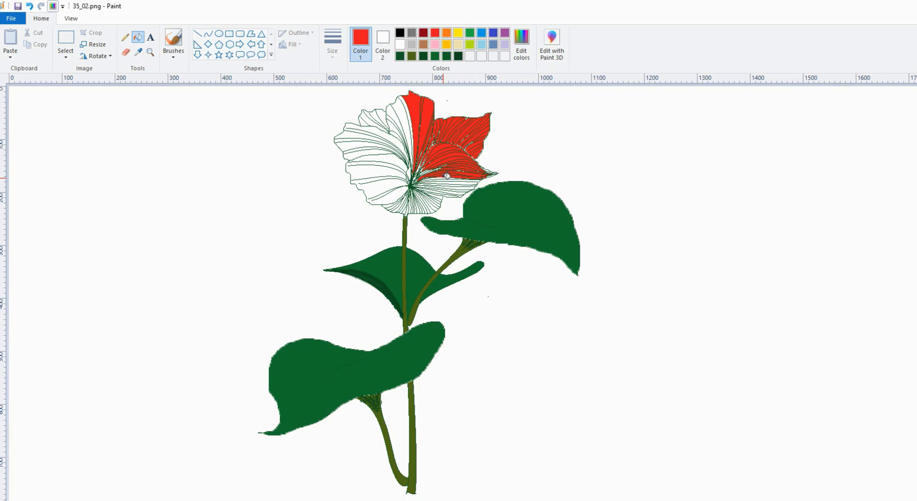
left_click(445, 179)
left_click(446, 182)
left_click(447, 183)
left_click(445, 188)
left_click(438, 192)
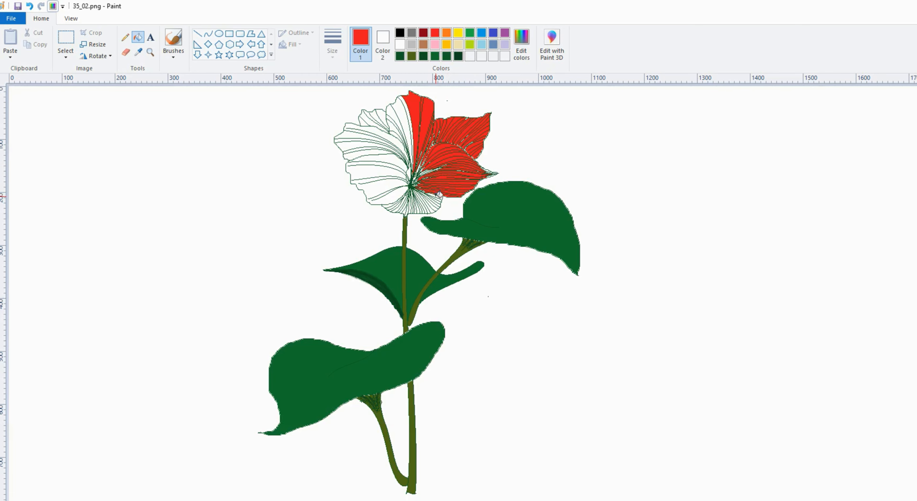
Step: Fill the narrow segments of the bottom petal with red, working from its right edge to its left edge
left_click(438, 196)
left_click(439, 201)
left_click(434, 205)
left_click(431, 207)
left_click(428, 208)
left_click(426, 209)
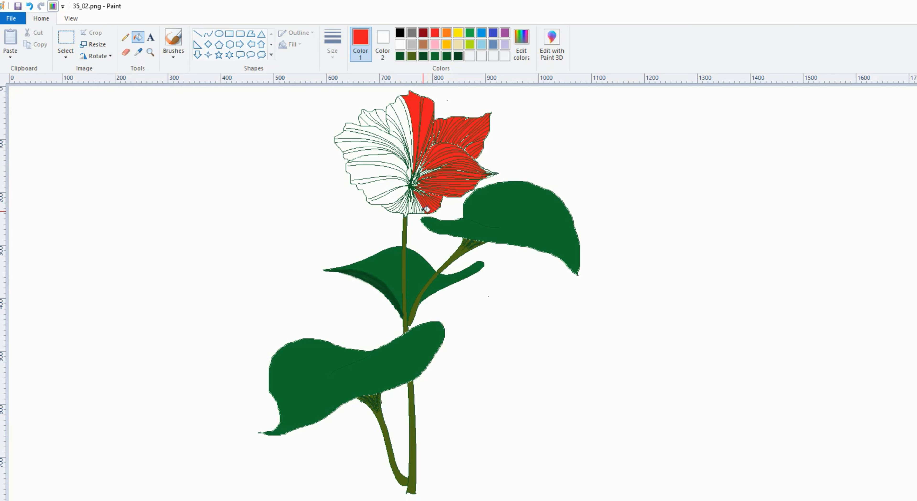
left_click(423, 210)
left_click(421, 210)
left_click(420, 210)
left_click(415, 210)
left_click(415, 210)
left_click(413, 210)
left_click(410, 210)
left_click(407, 210)
left_click(403, 208)
left_click(398, 206)
left_click(395, 206)
left_click(392, 203)
Step: Fill the segments of the lower-left and upper-left petals with red
left_click(382, 192)
left_click(376, 152)
left_click(363, 147)
left_click(353, 141)
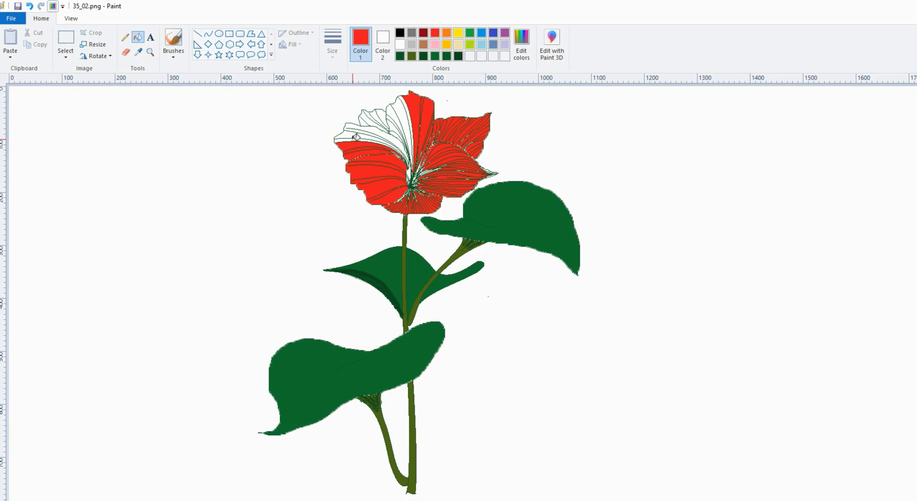
left_click(356, 133)
left_click(371, 127)
left_click(362, 118)
left_click(382, 114)
Step: Fill the remaining left segments of the top petal and the white gaps around the flower's centre with red
left_click(398, 137)
left_click(392, 122)
left_click(396, 113)
left_click(406, 118)
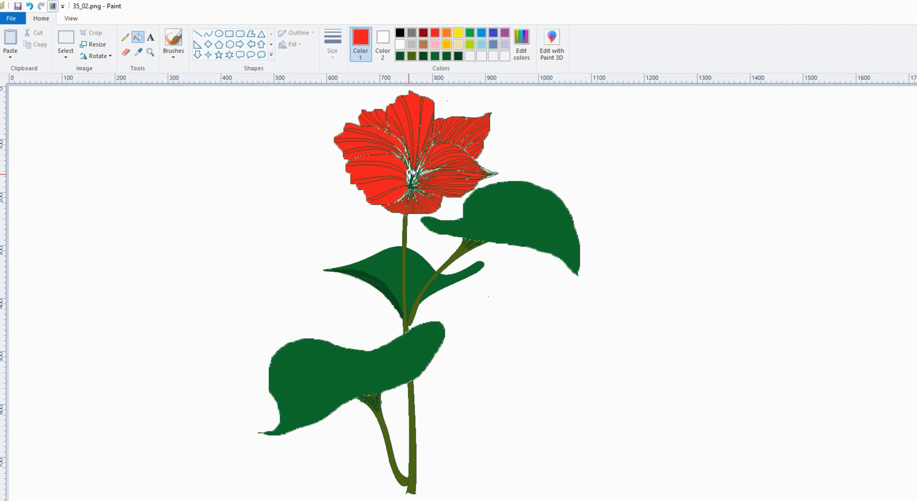
left_click(408, 174)
left_click(419, 168)
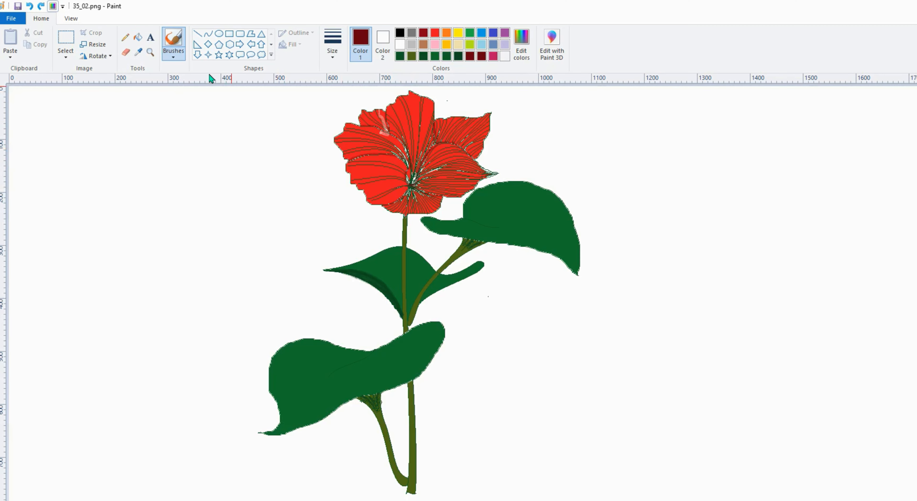
Step: Paint dark maroon stamens with rounded tips rising from the flower's centre, using the Brush at its second size
left_click(175, 58)
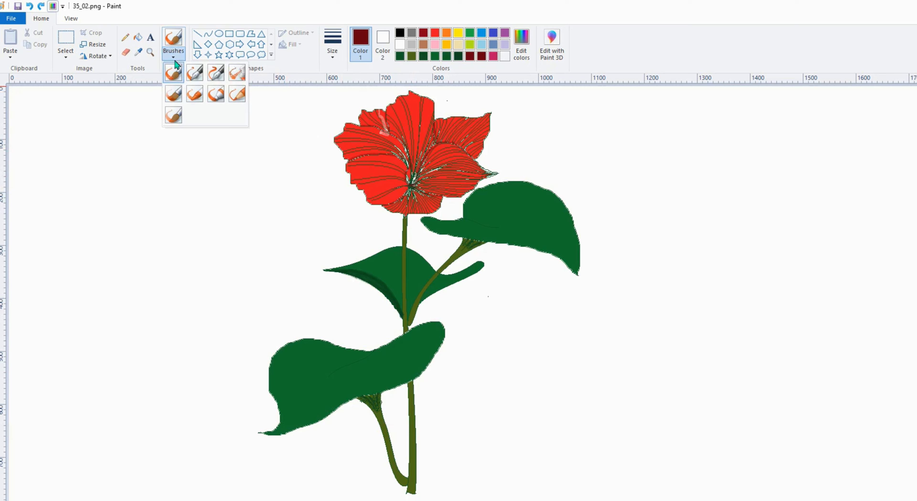
left_click(174, 73)
left_click(332, 45)
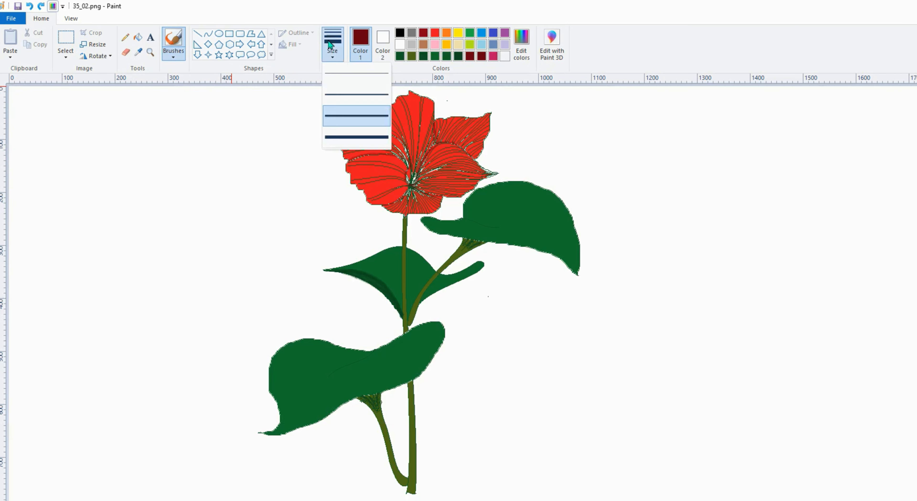
left_click(336, 98)
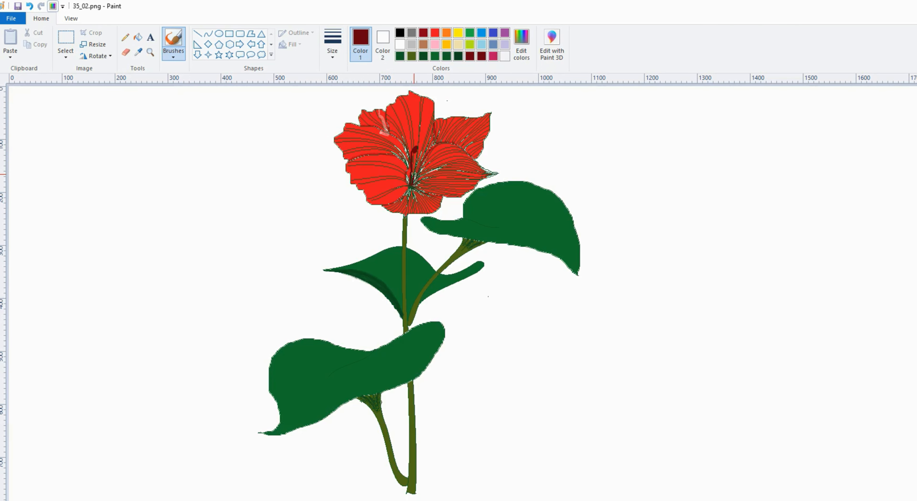
left_click_drag(410, 187, 406, 154)
Step: Paint red over the pale streak in the upper-left petal and the white gaps between the petal veins
left_click(173, 53)
left_click(174, 92)
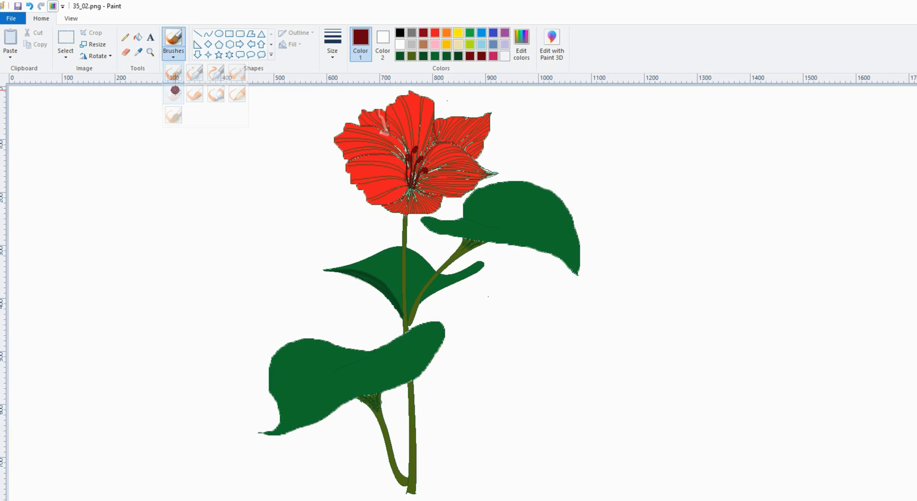
left_click(434, 33)
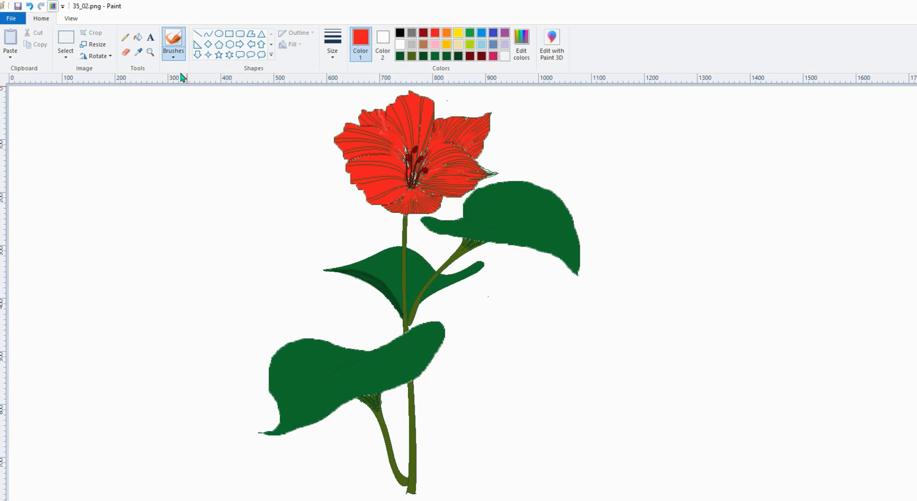
Step: Shade the right and lower leaf stalks along their length with dark green strokes
left_click(173, 57)
left_click(236, 94)
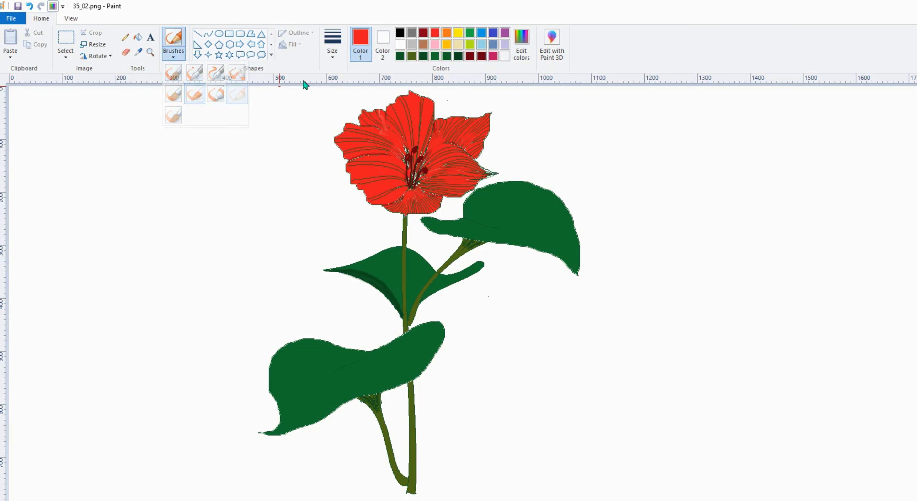
left_click(436, 56)
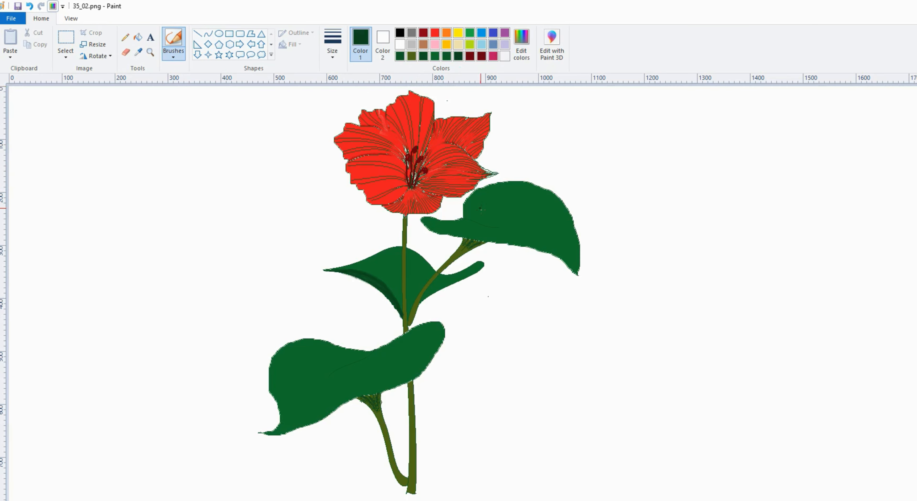
mouse_move(479, 246)
left_mouse_down()
mouse_move(459, 250)
mouse_move(435, 277)
left_mouse_up()
left_click_drag(375, 413, 394, 472)
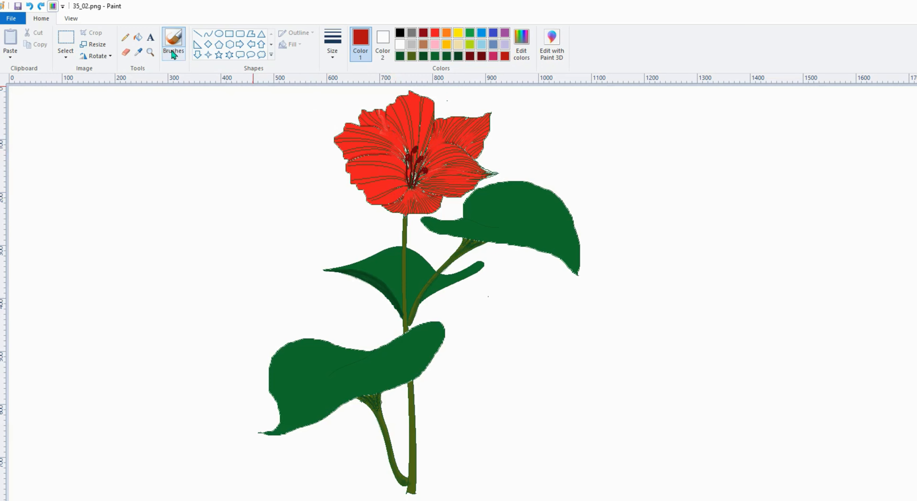
Step: Mix a slightly darker red for the Oil brush at its thinnest size and undo the last stroke on the petals
left_click(174, 52)
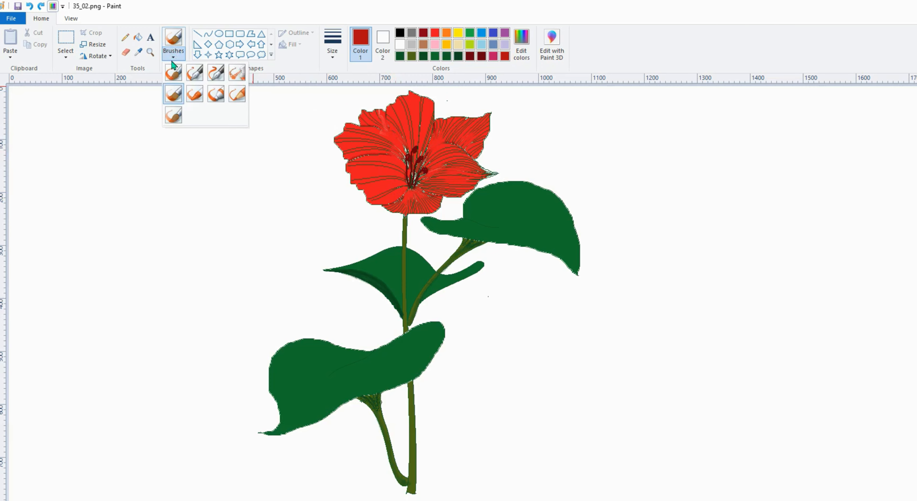
left_click(175, 93)
left_click(332, 44)
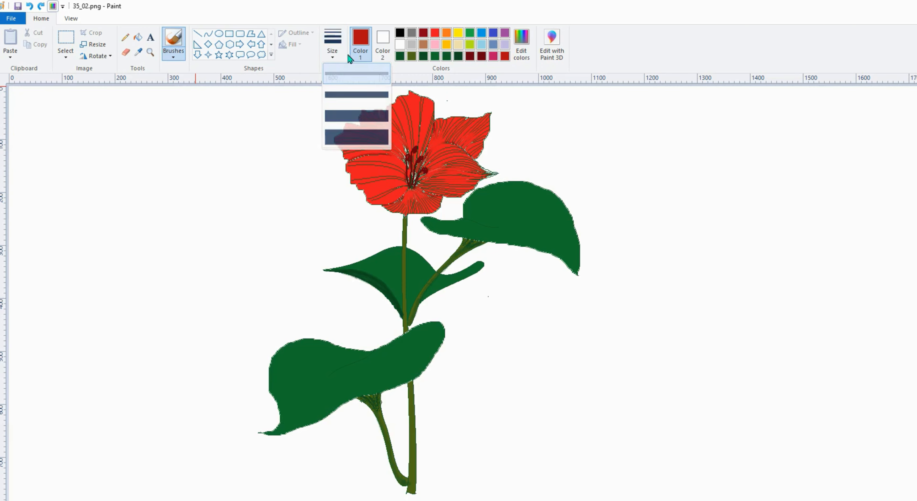
left_click(435, 33)
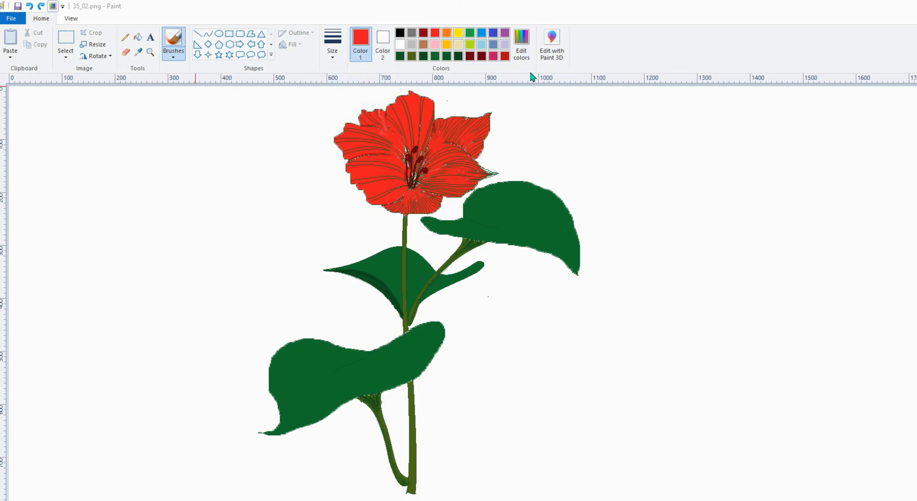
left_click(523, 54)
left_click_drag(620, 254, 619, 259)
left_click(406, 351)
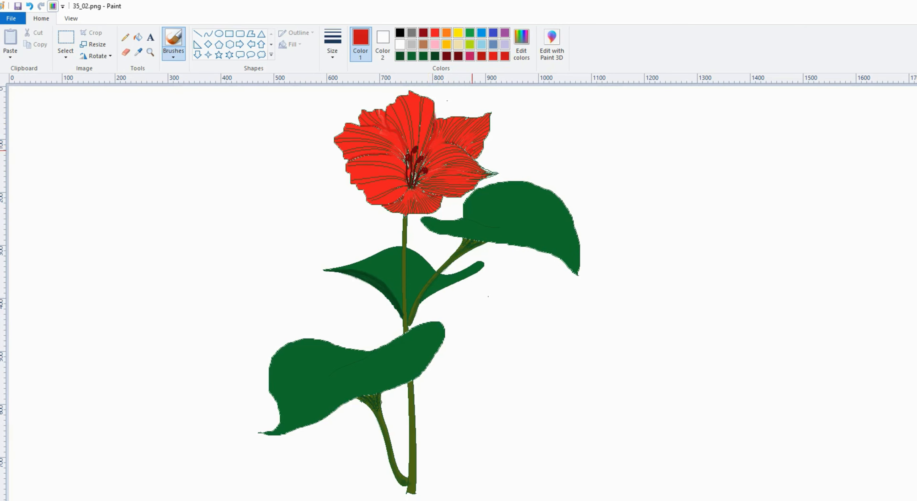
key("ctrl+z")
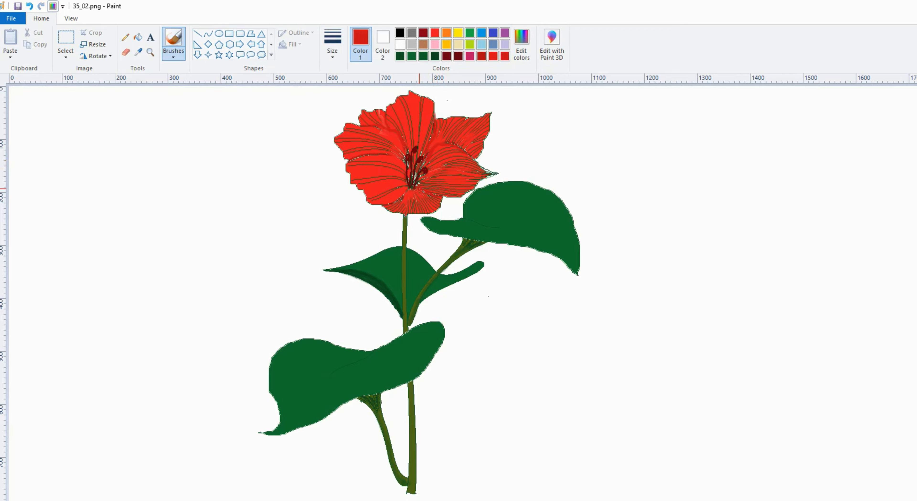